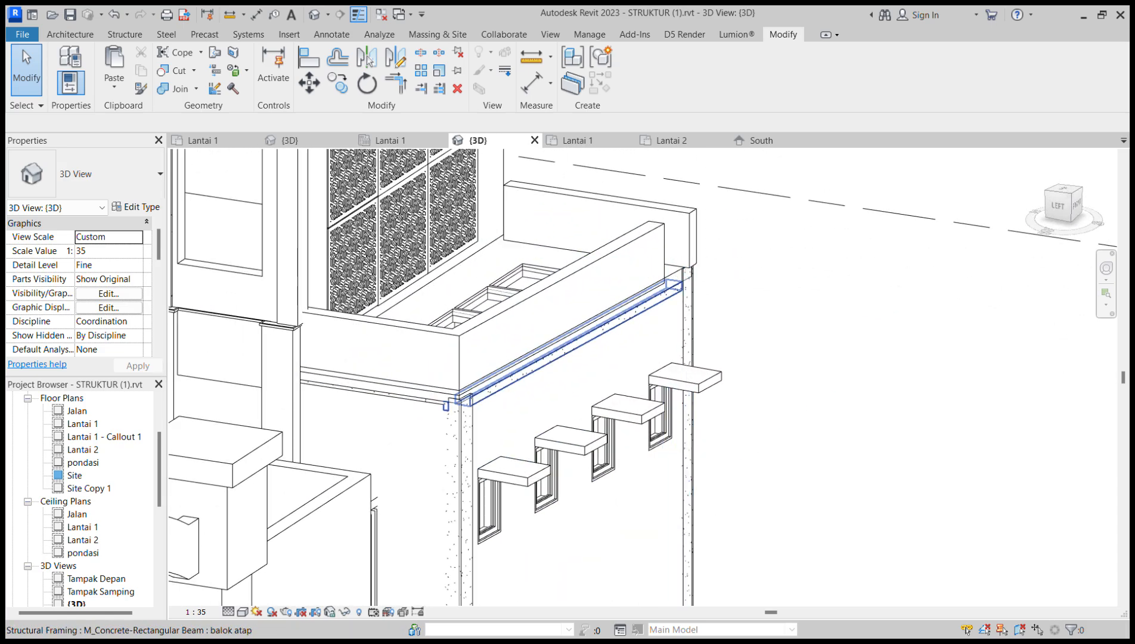
- Examine the roof beams above the windows in the STRUKTUR 3D view and check the Lantai 1 structural plan
click(640, 313)
shift+middle_drag(641, 313, 525, 261)
scroll(685, 358, down, 5)
shift+middle_drag(537, 364, 602, 465)
scroll(587, 477, up, 2)
click(391, 141)
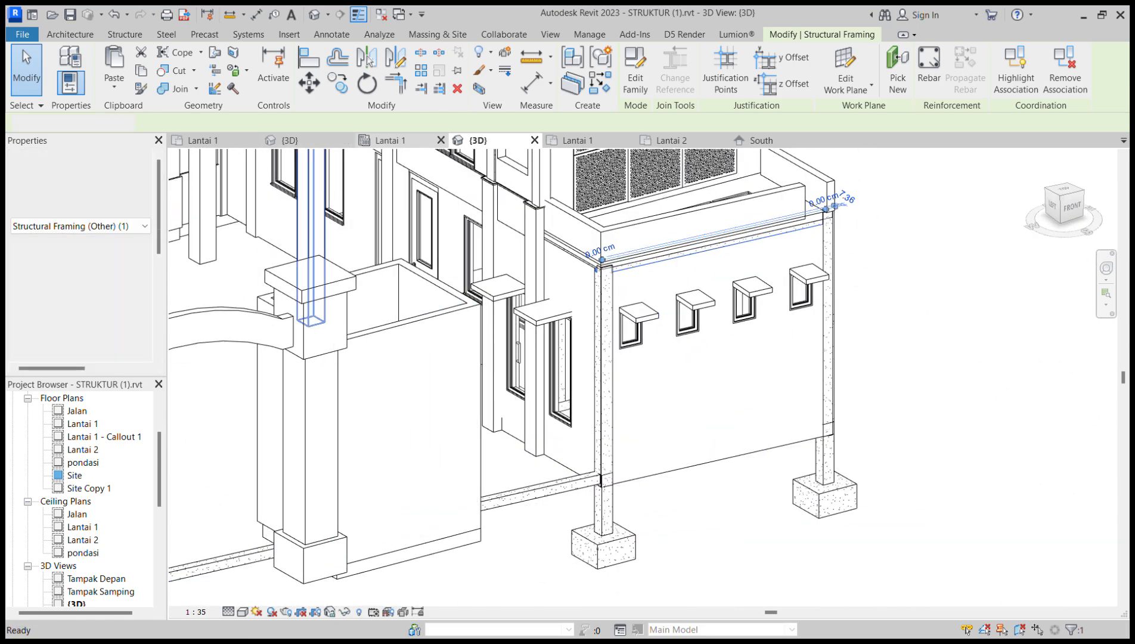
middle_drag(440, 322, 667, 378)
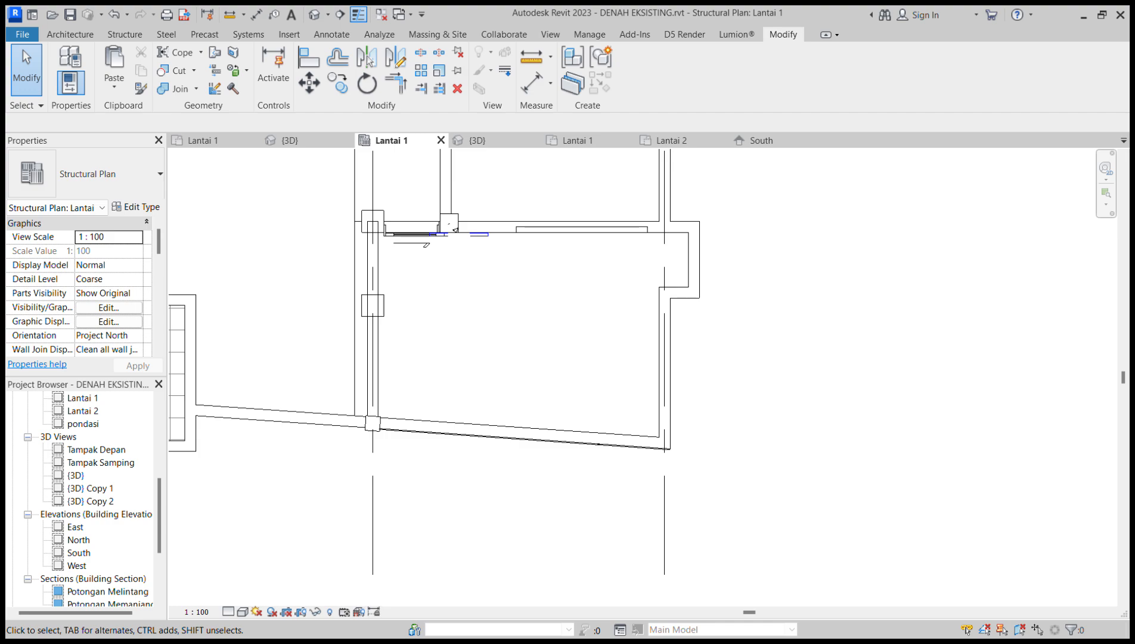
- In the Lantai 2 floor plan, draw chained beams from the lower-left column to the upper-left column and across to the opposite wall corner
click(671, 140)
middle_drag(704, 227, 557, 265)
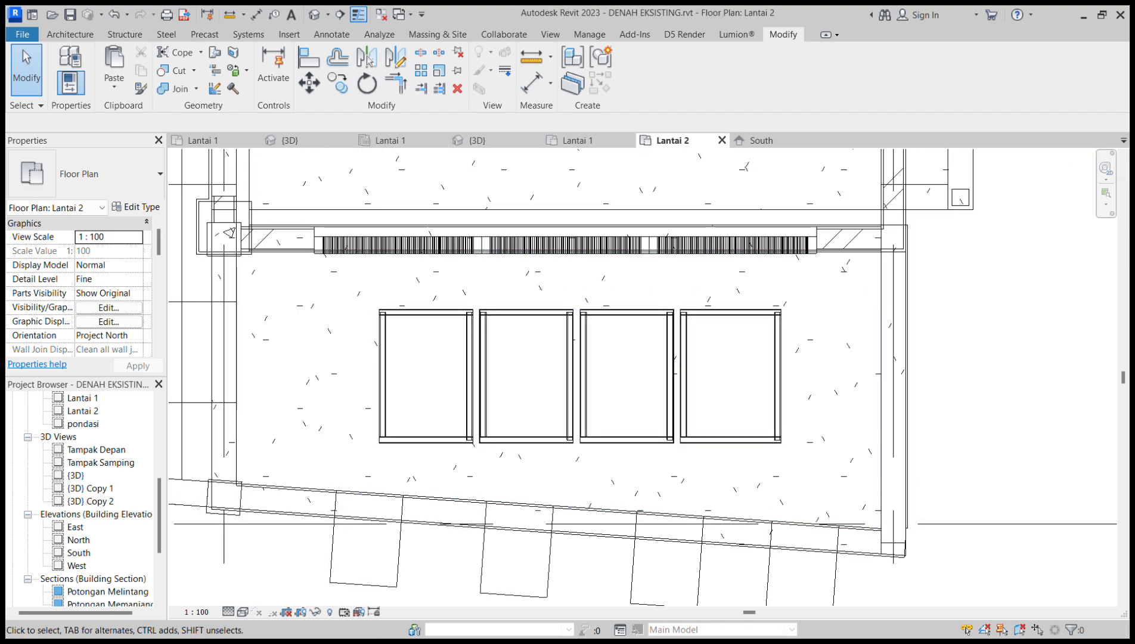
click(125, 34)
click(63, 65)
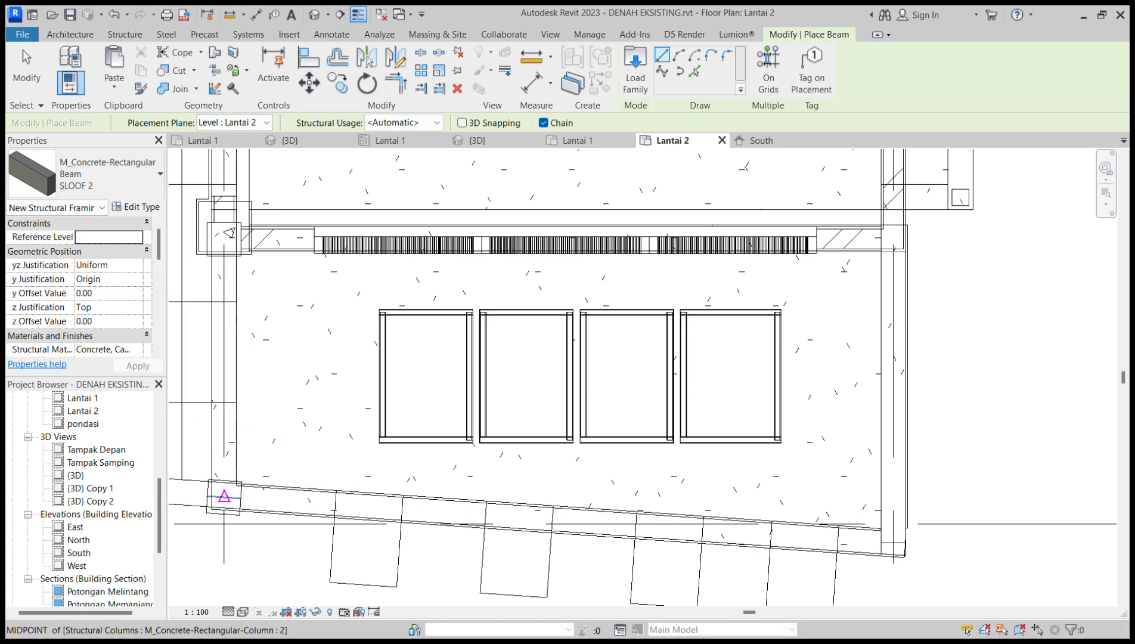
click(224, 493)
click(229, 232)
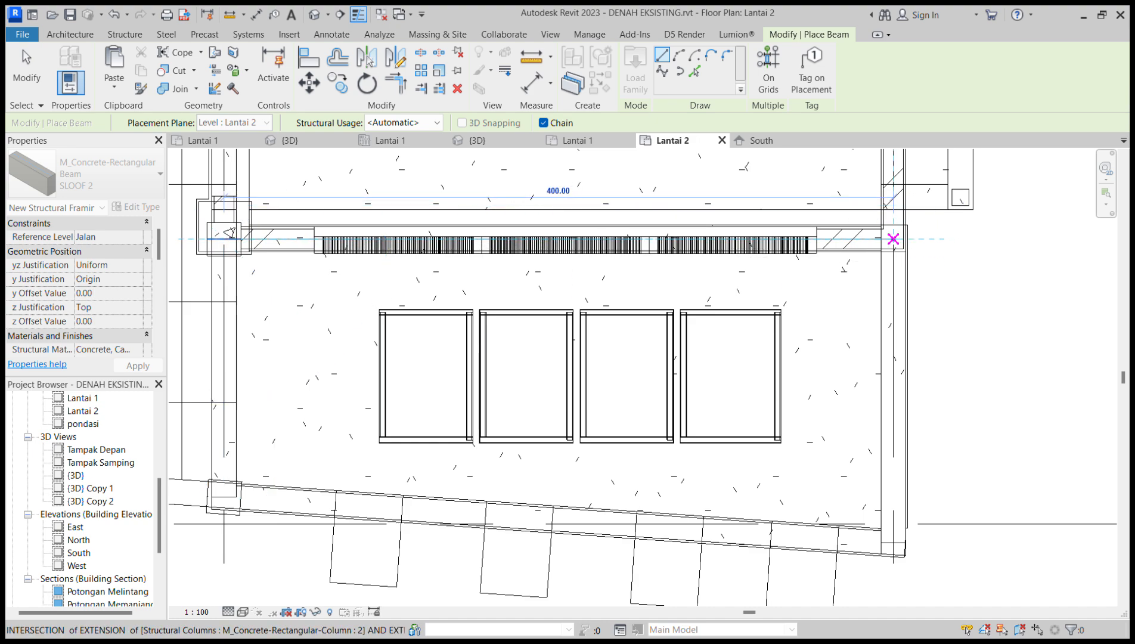
click(893, 239)
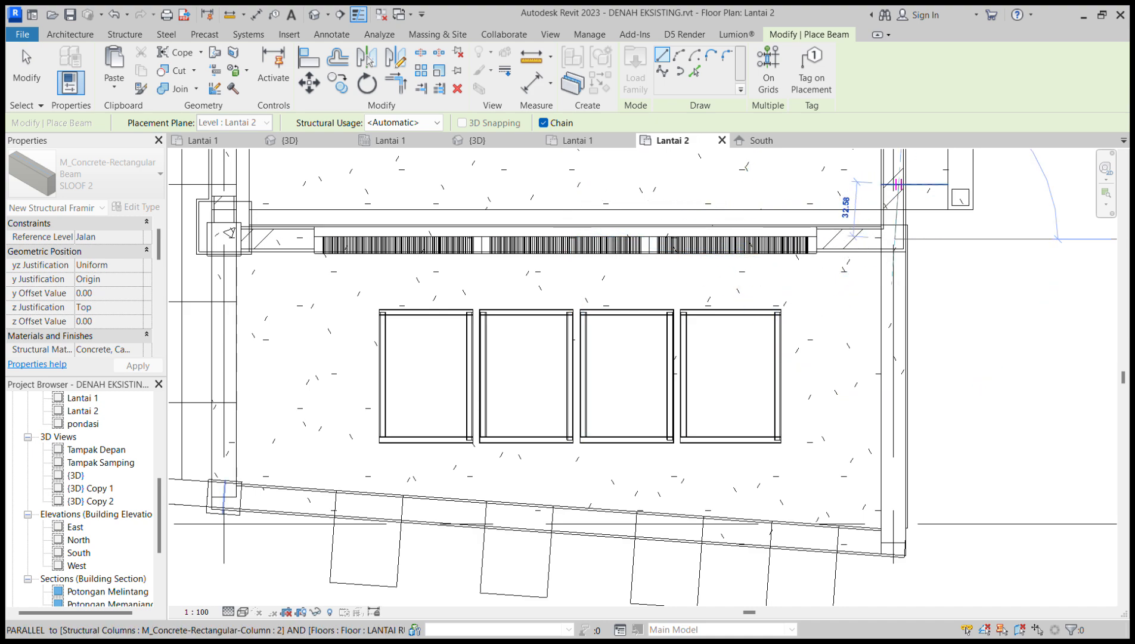
key(Escape)
key(Escape)
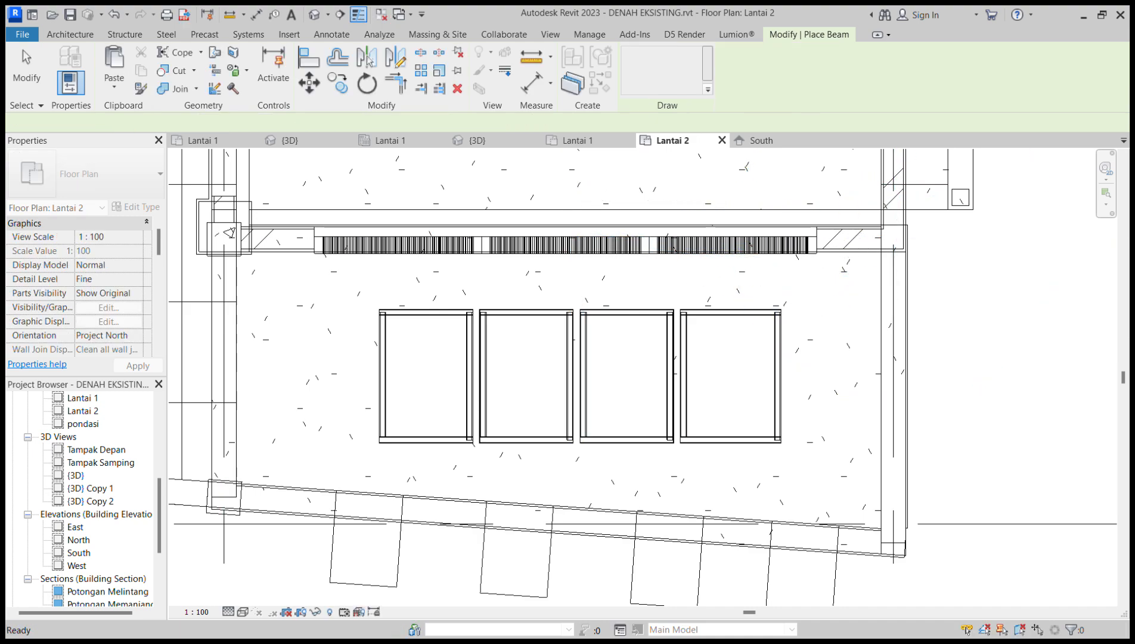
- Draw chained beams from the lower-left column along the slanted front wall and up the side wall to the upper-right wall corner
key(b)
key(m)
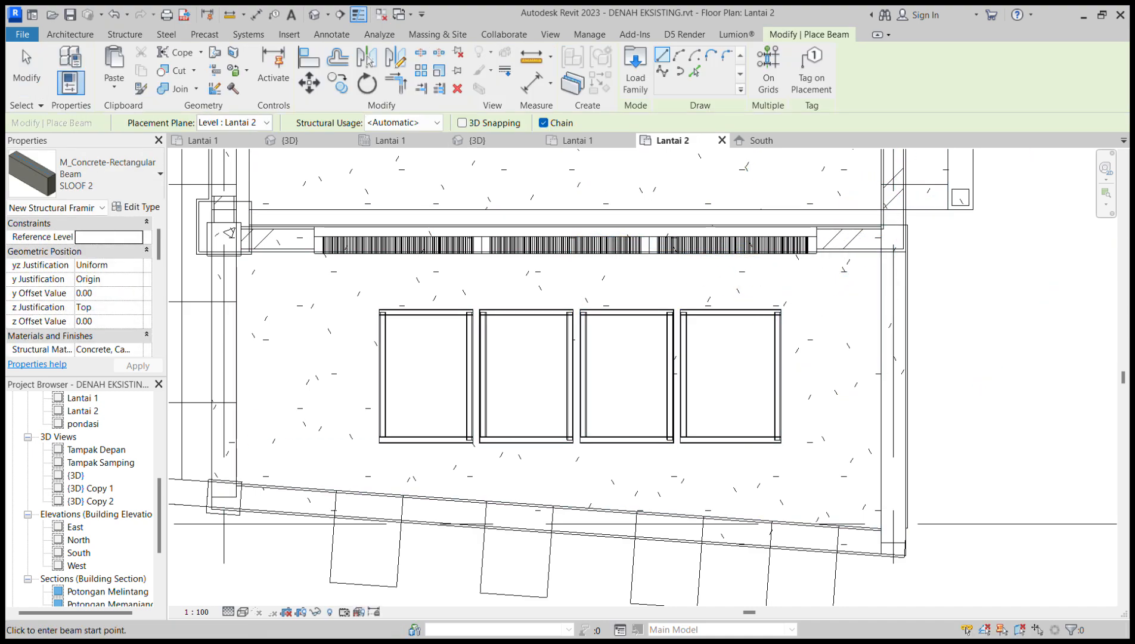
click(225, 496)
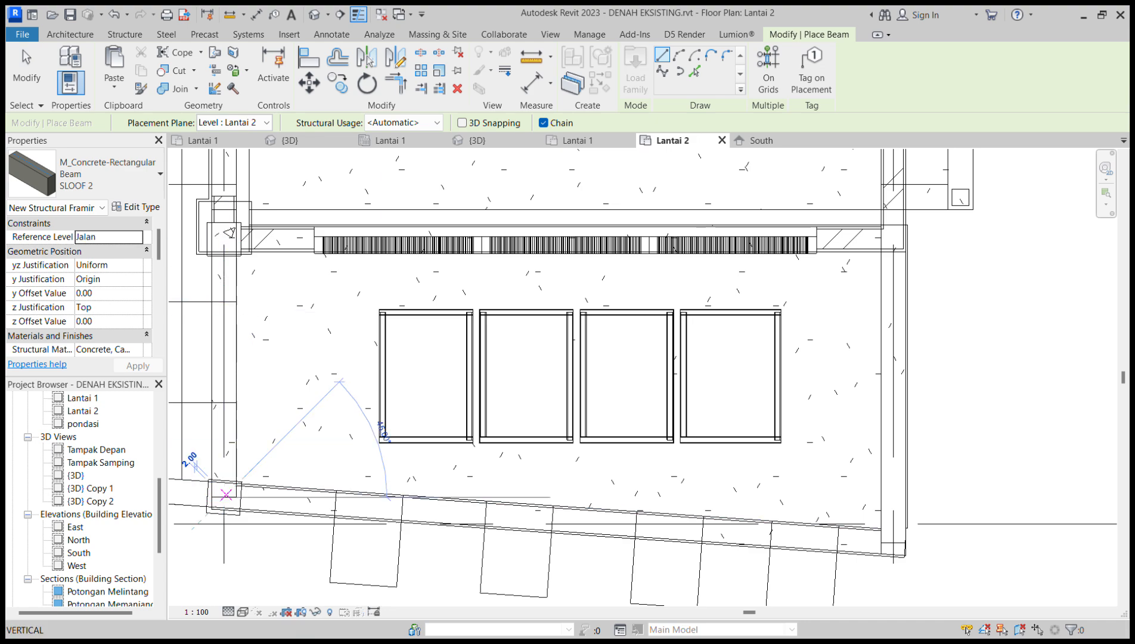
click(892, 544)
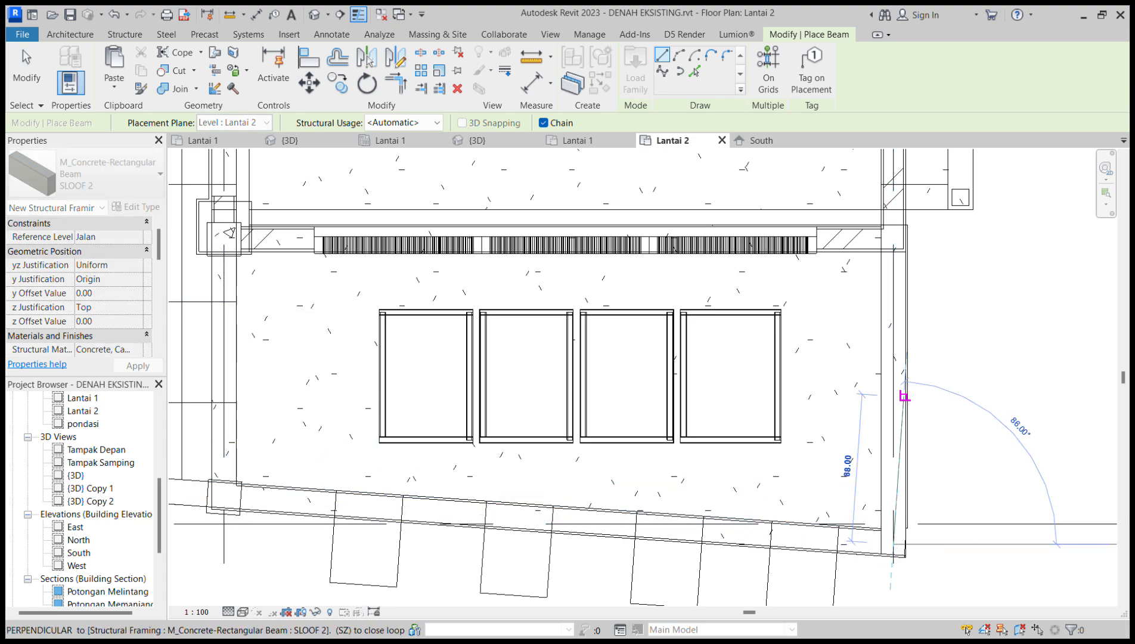
click(893, 239)
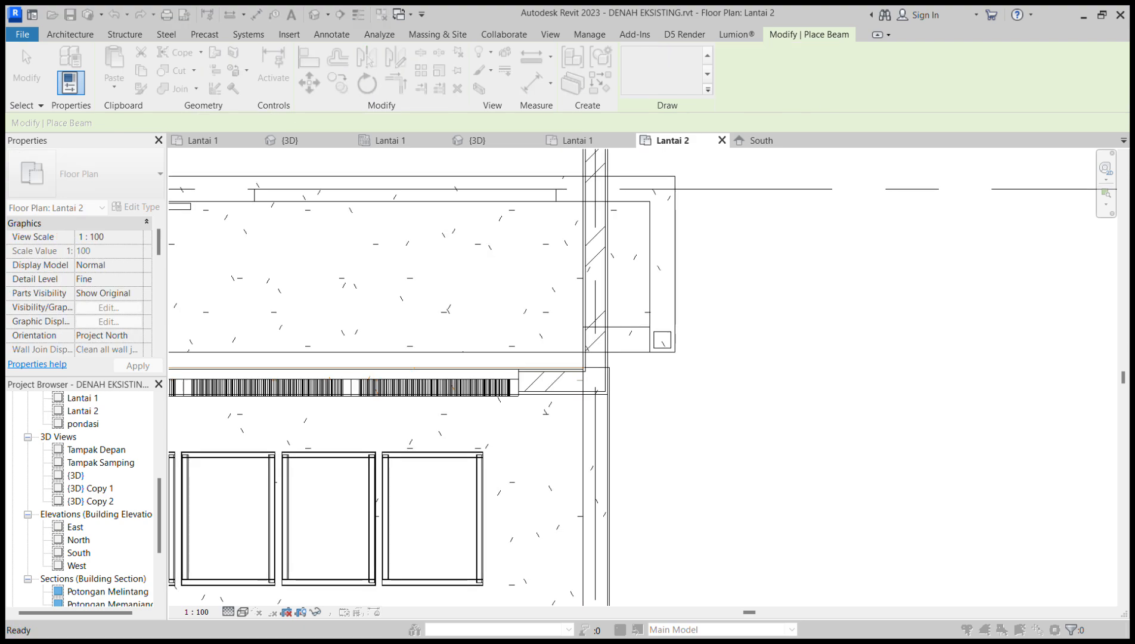
key(Escape)
- Draw chained beams from the small square column at the side projection to its outer corner and across to the upper-left column
click(62, 70)
click(661, 340)
click(661, 188)
middle_drag(372, 189, 651, 245)
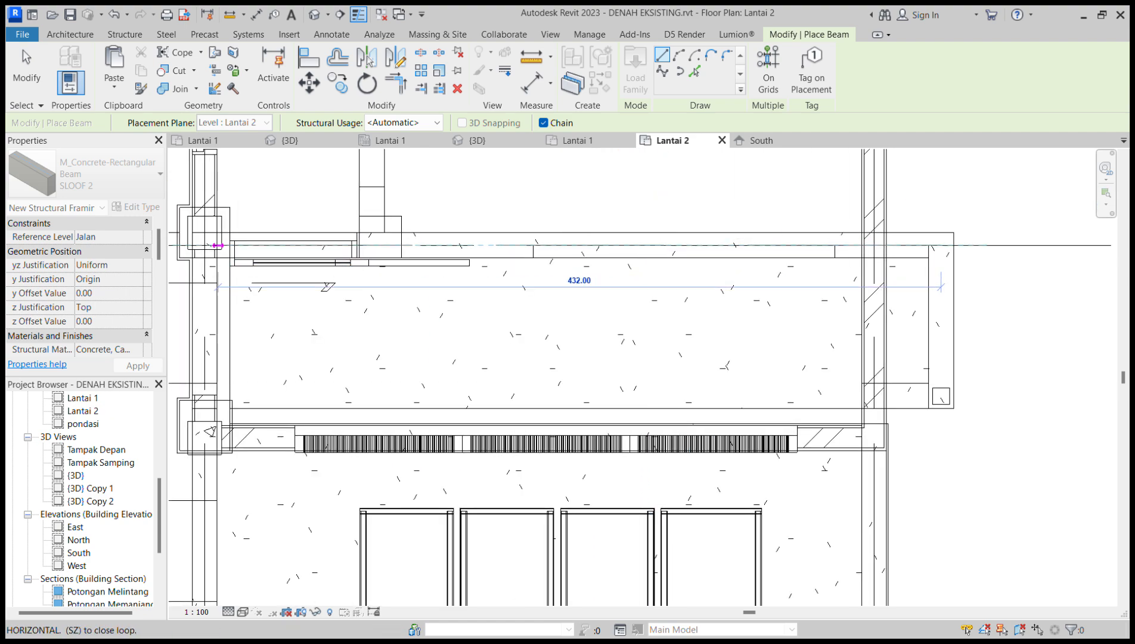
click(205, 245)
key(Escape)
key(Escape)
- In the 3D view, extend the end of the side roof beam towards the projecting wall section
scroll(77, 459, down, 1)
double_click(76, 449)
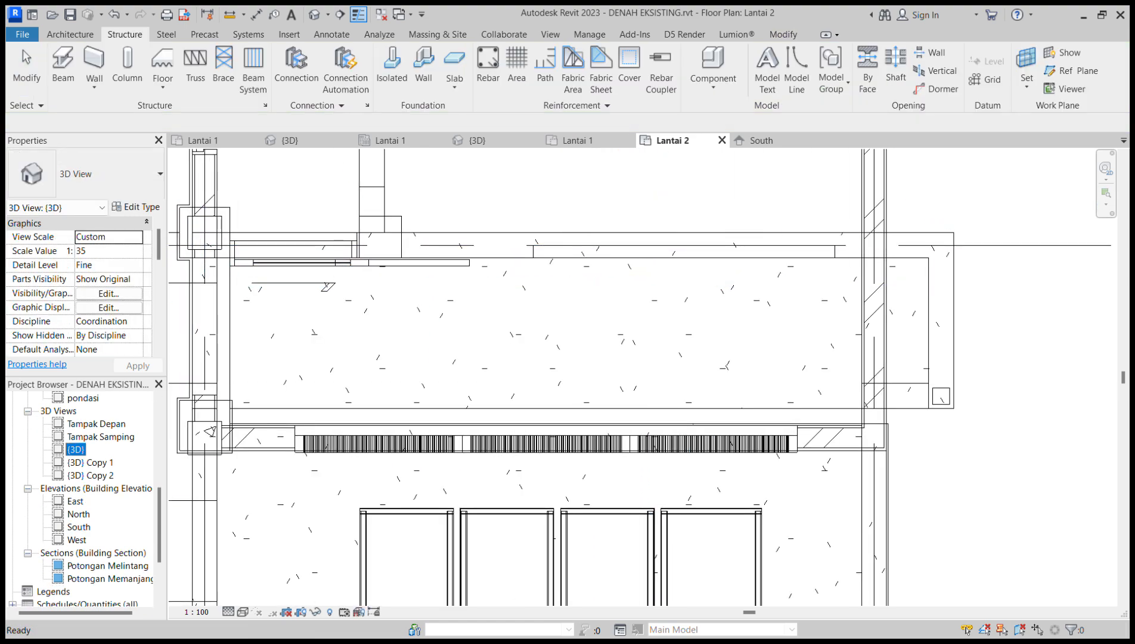
mouse_move(620, 406)
shift+middle_down()
mouse_move(499, 375)
mouse_move(465, 391)
mouse_move(602, 370)
mouse_move(652, 346)
mouse_move(613, 388)
shift+middle_up()
scroll(498, 372, up, 4)
scroll(661, 341, up, 1)
scroll(665, 341, down, 4)
scroll(614, 389, up, 4)
click(614, 391)
scroll(652, 379, up, 2)
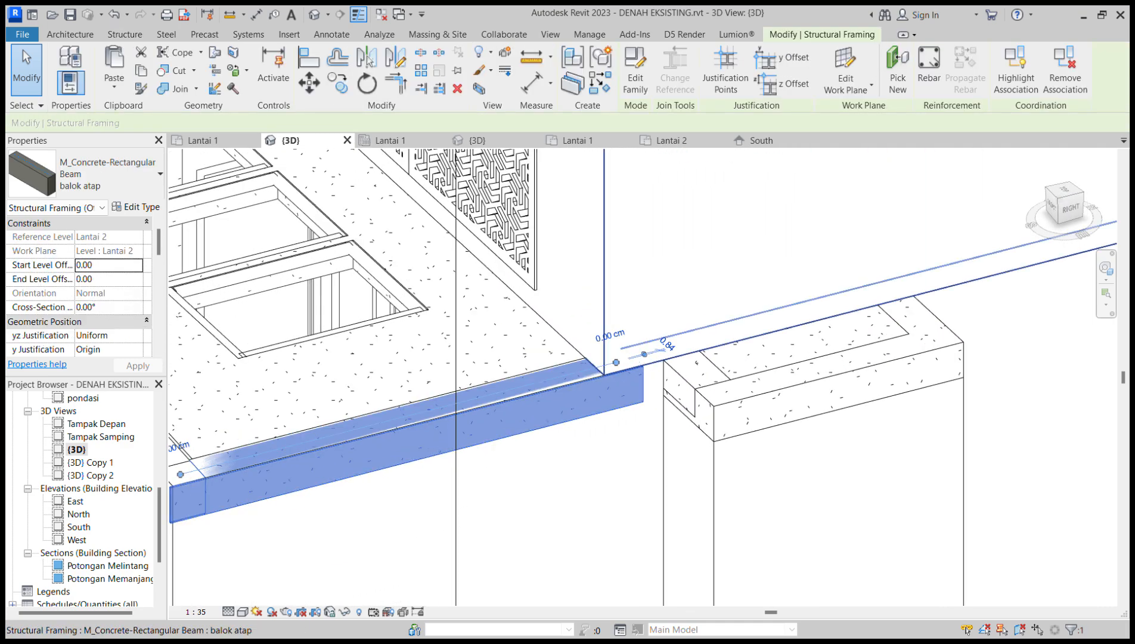
drag(616, 362, 674, 347)
- Try to delete the outer beam on the projecting side wall section and undo the deletion
click(679, 319)
scroll(661, 340, down, 2)
shift+middle_drag(649, 352, 708, 386)
click(775, 292)
scroll(787, 284, up, 3)
key(Escape)
click(786, 375)
key(Delete)
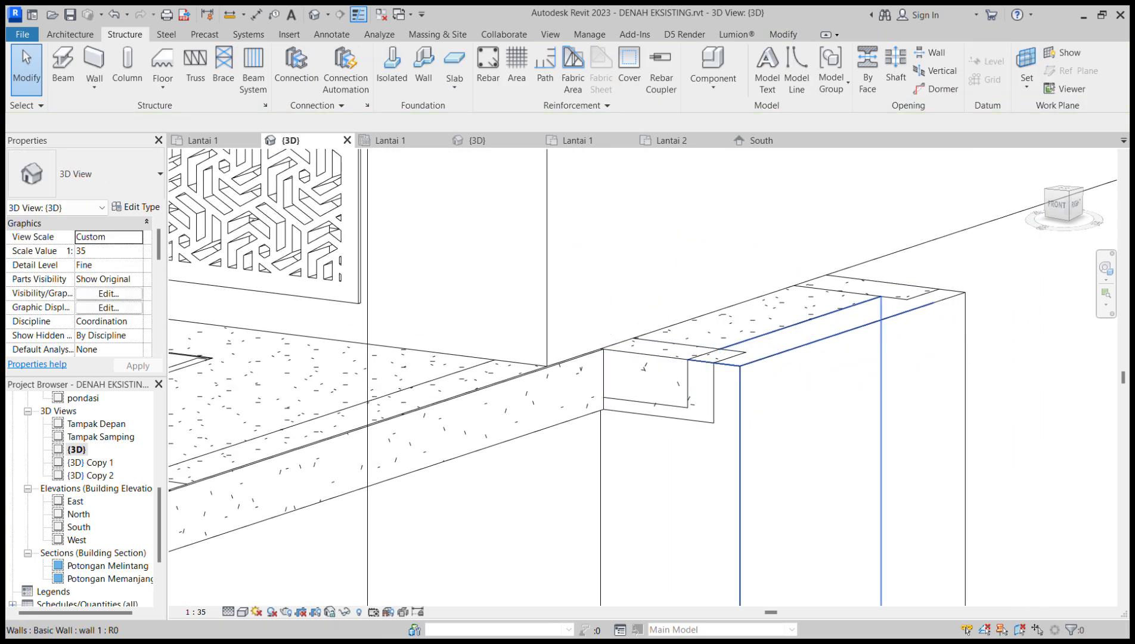
key(ctrl+z)
- Examine how the new roof beams meet at the slab's front corner and side projection
scroll(777, 331, down, 3)
shift+middle_drag(775, 331, 828, 352)
scroll(685, 298, down, 2)
shift+middle_drag(686, 298, 790, 295)
scroll(790, 295, up, 2)
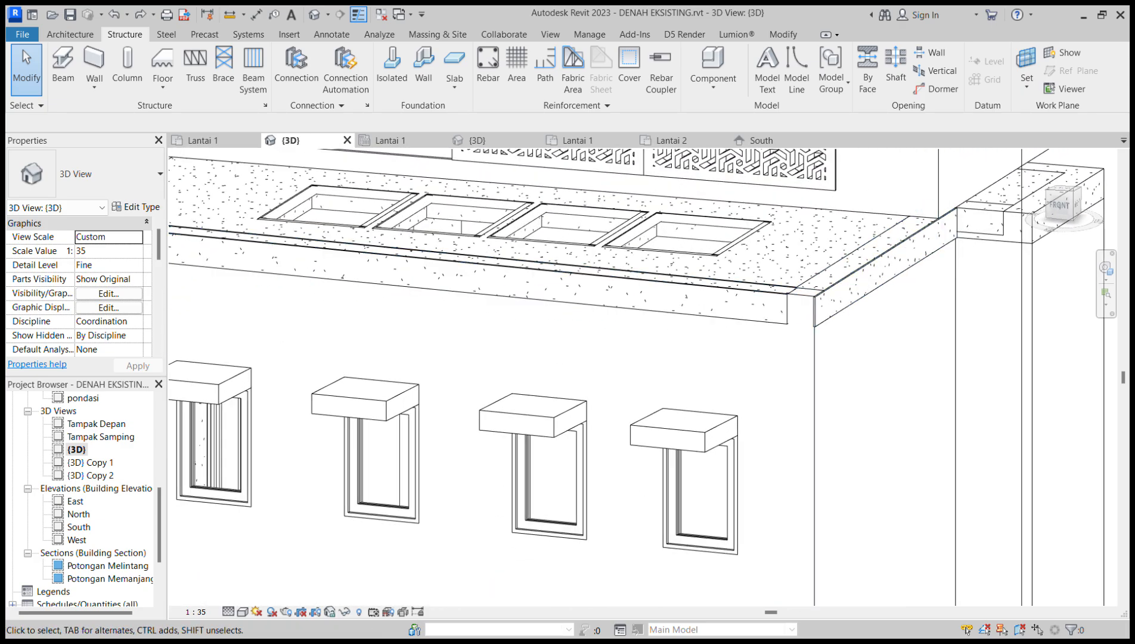
click(849, 292)
click(692, 361)
scroll(694, 358, down, 5)
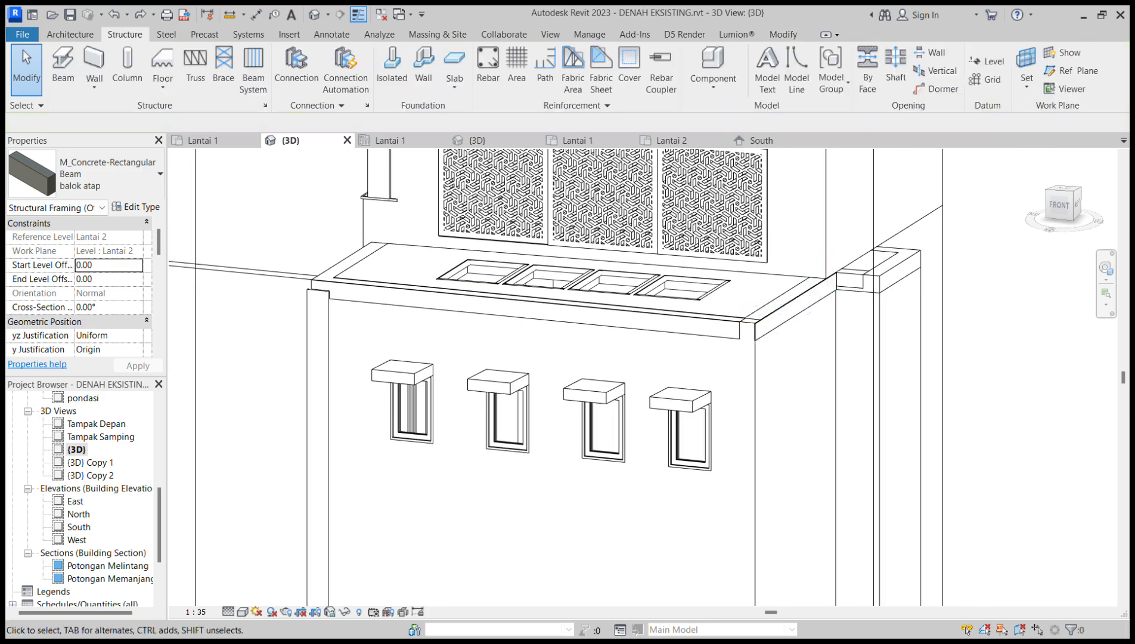
shift+middle_drag(709, 333, 799, 370)
shift+middle_drag(766, 334, 602, 372)
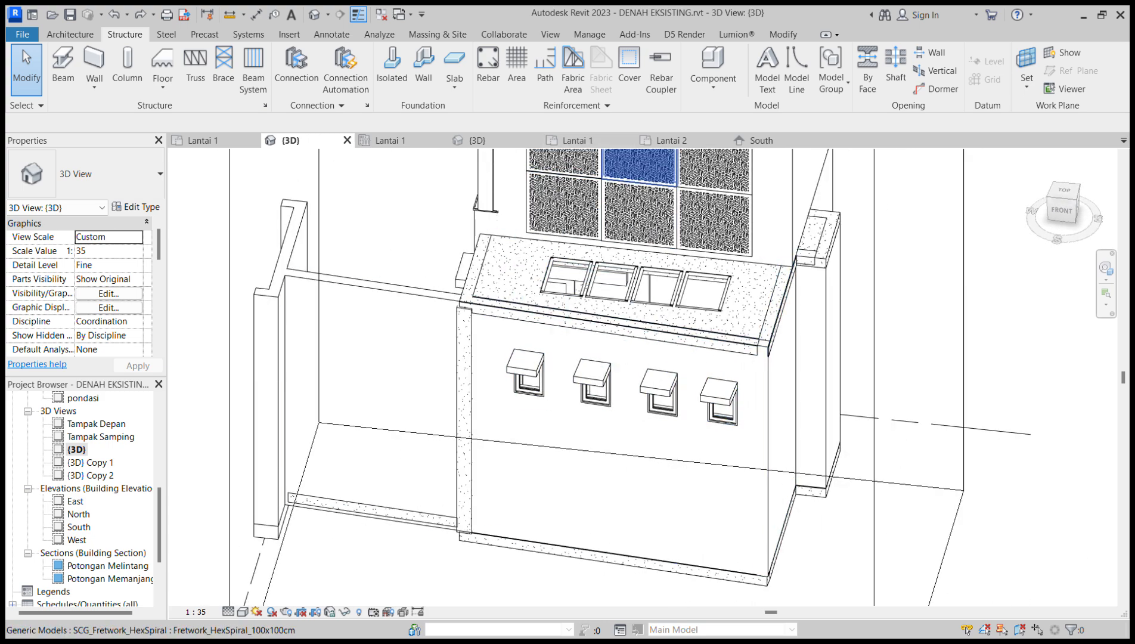
- Inspect the front corner column's type and level constraints in the STRUKTUR 3D view, and return to the Lantai 1 structural plan
click(578, 141)
scroll(727, 304, down, 1)
middle_drag(727, 304, 509, 282)
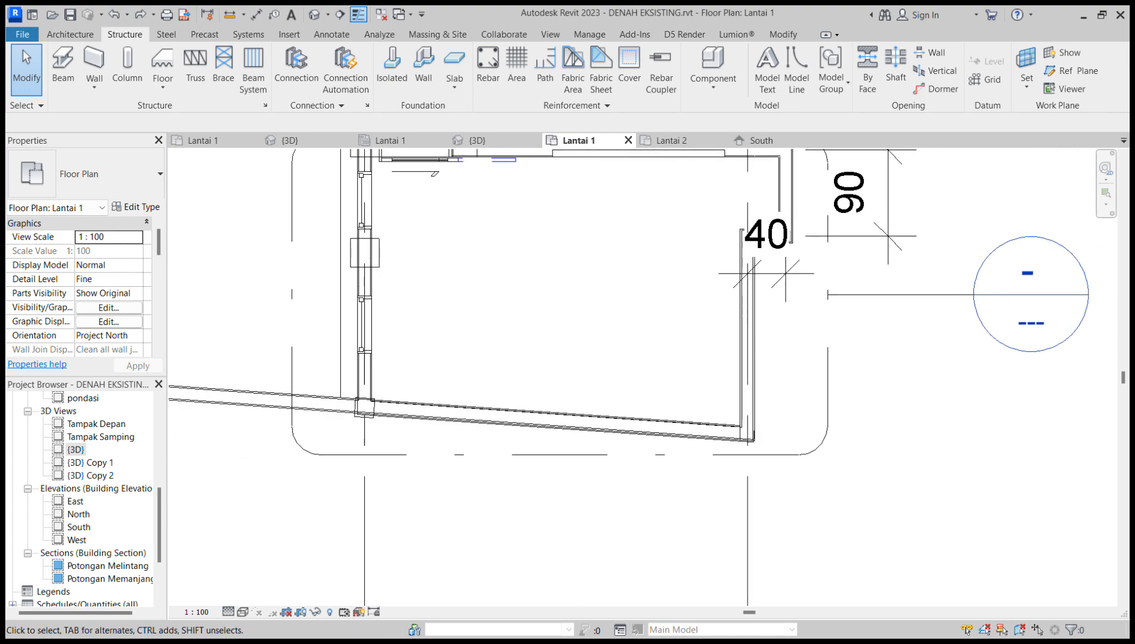
click(670, 141)
click(477, 141)
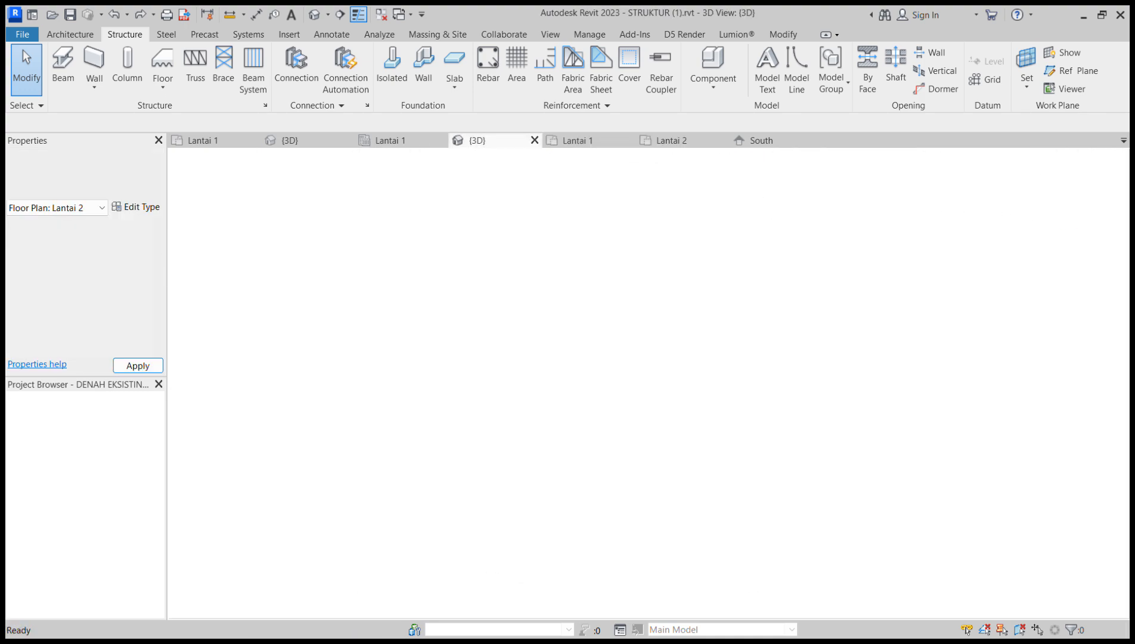
scroll(763, 277, down, 1)
shift+middle_drag(766, 277, 605, 260)
shift+middle_drag(874, 388, 843, 277)
scroll(861, 352, up, 3)
shift+middle_drag(647, 340, 719, 480)
click(748, 453)
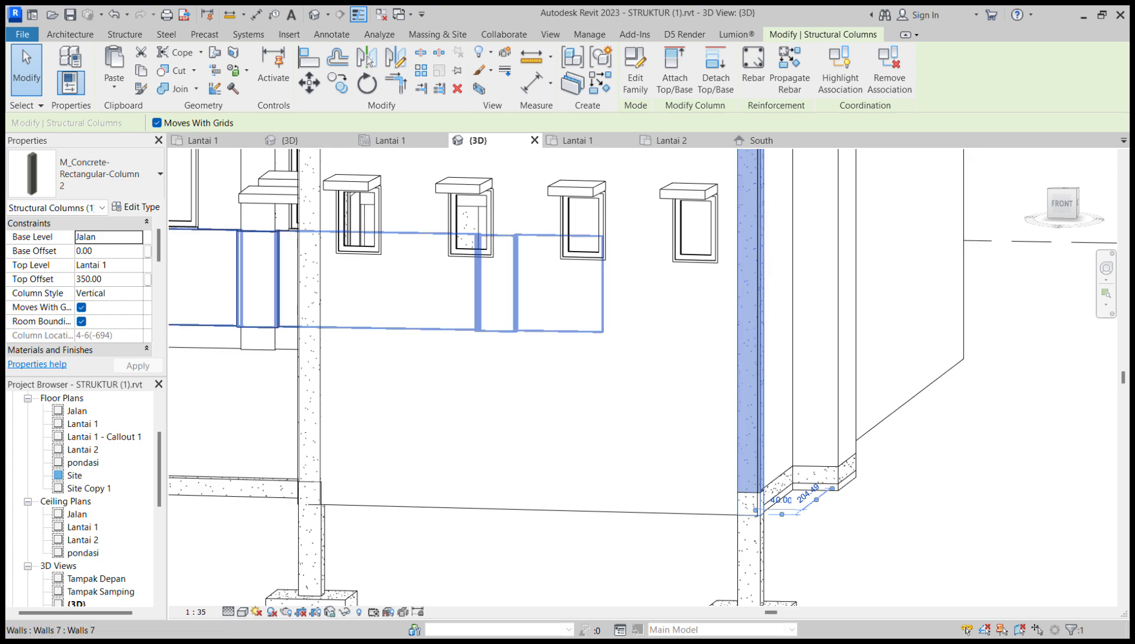
click(136, 208)
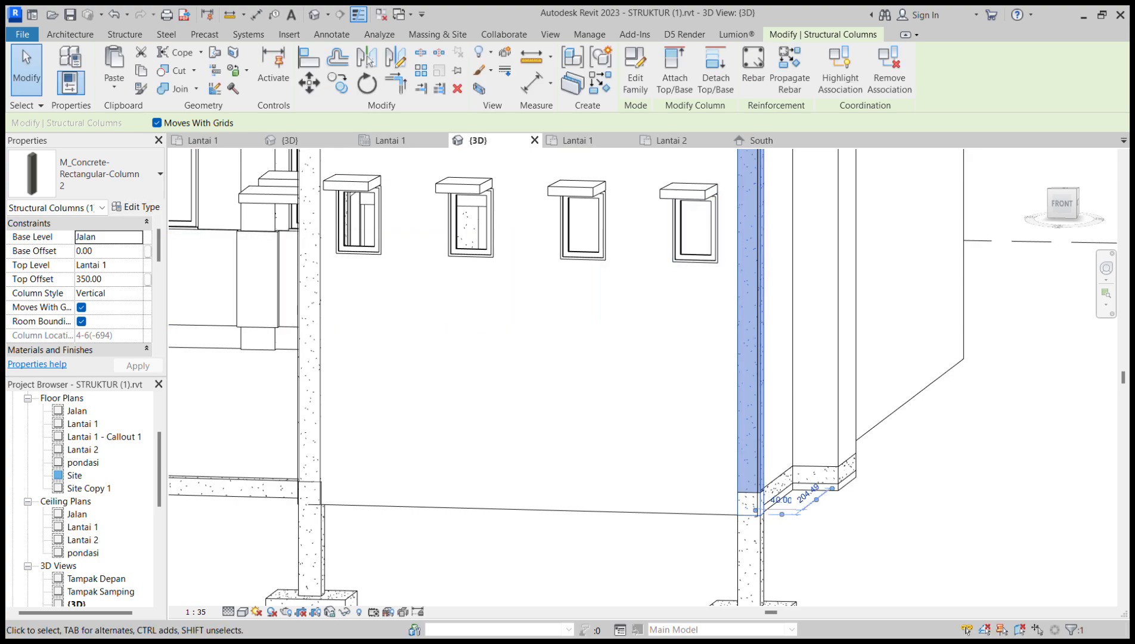
click(387, 140)
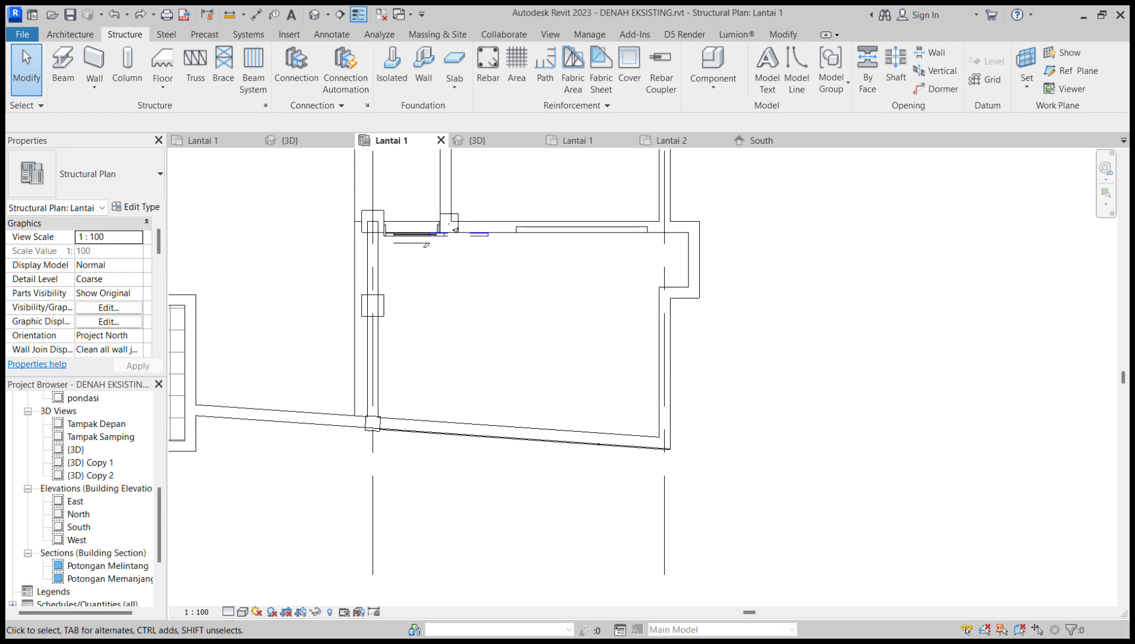
- Try placing a 300 x 300 mm concrete square column with Depth to Jalan at the lower-right wall corner, and delete it
click(127, 68)
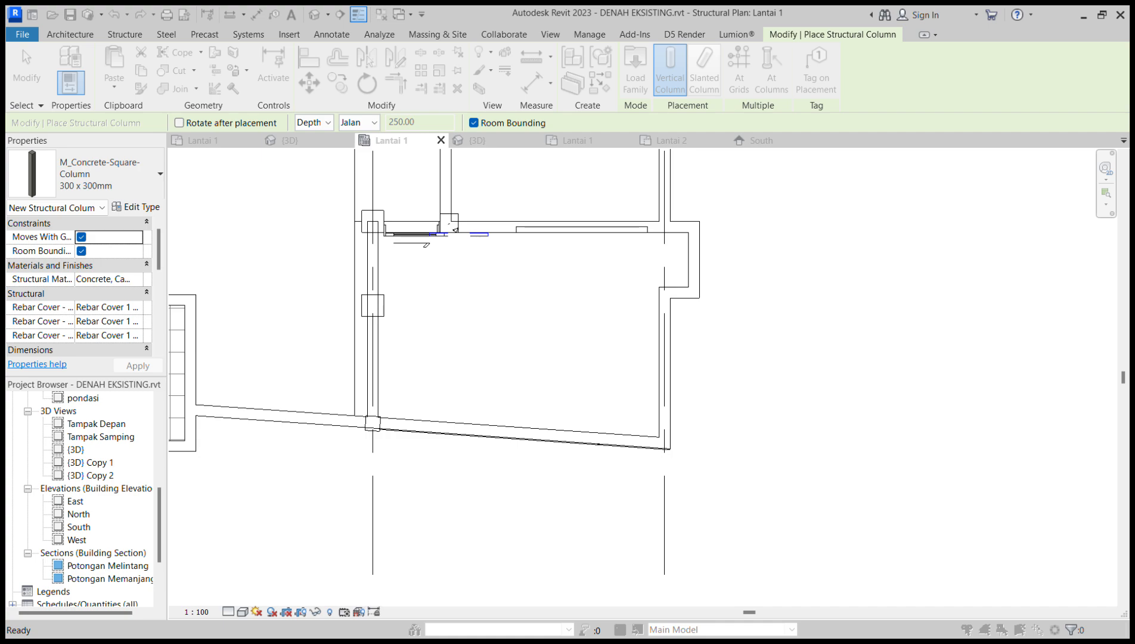
scroll(674, 450, up, 6)
scroll(656, 450, up, 1)
click(608, 416)
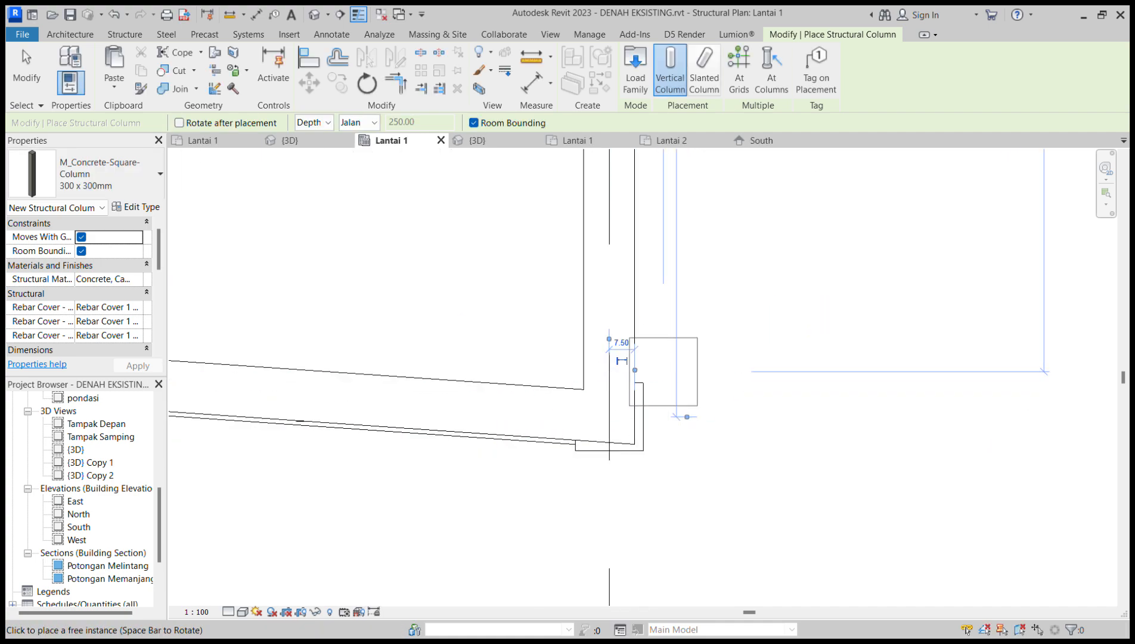
key(Escape)
key(Escape)
click(609, 416)
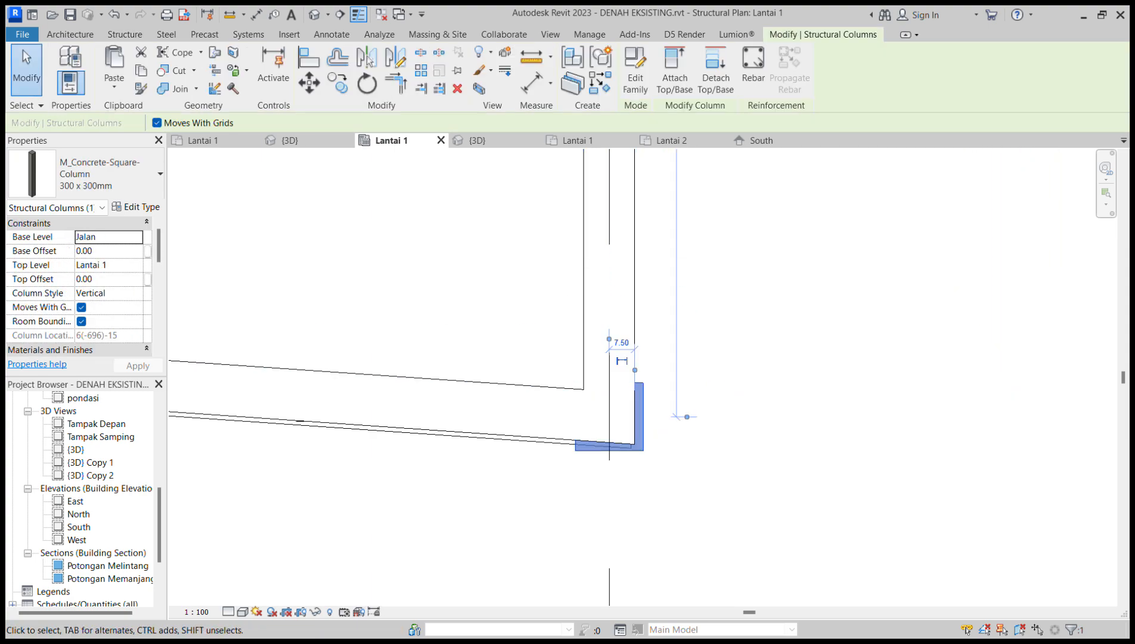
key(Delete)
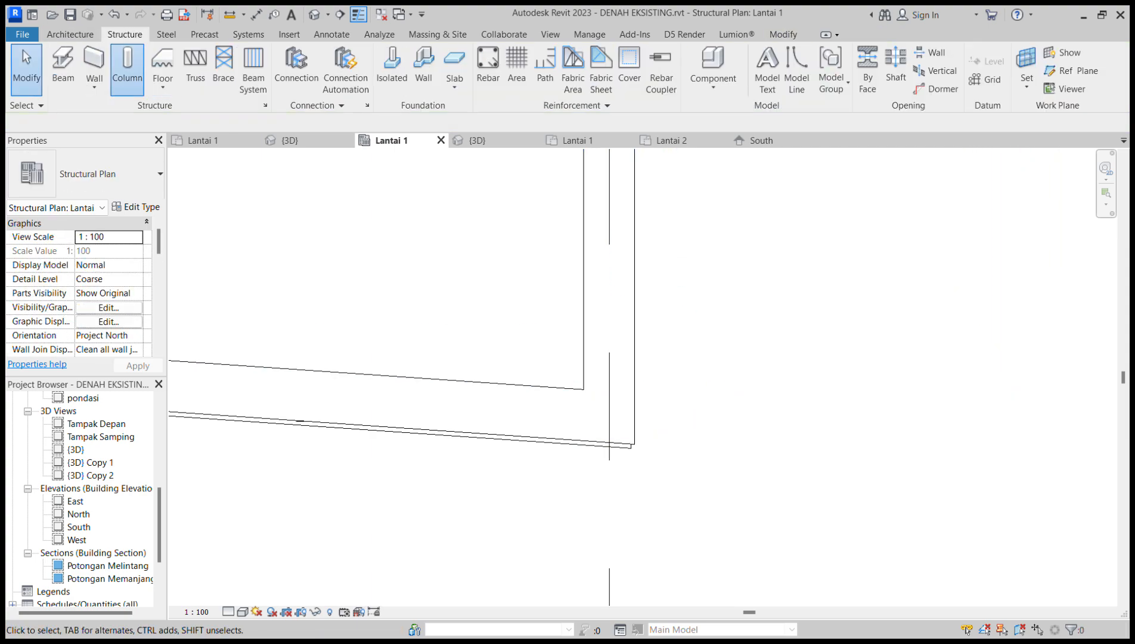
- Place a 300 x 300 mm concrete square column with Height to Lantai 2 at the wall endpoint in the lower-right corner
click(127, 66)
click(311, 142)
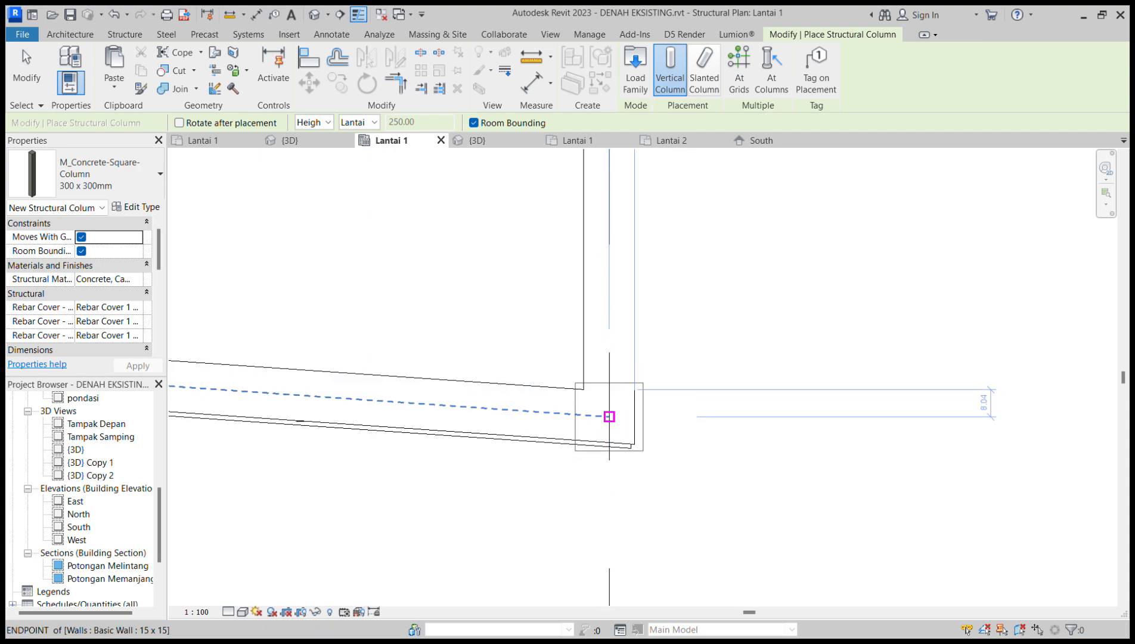
click(609, 416)
key(Escape)
key(Escape)
scroll(575, 375, down, 4)
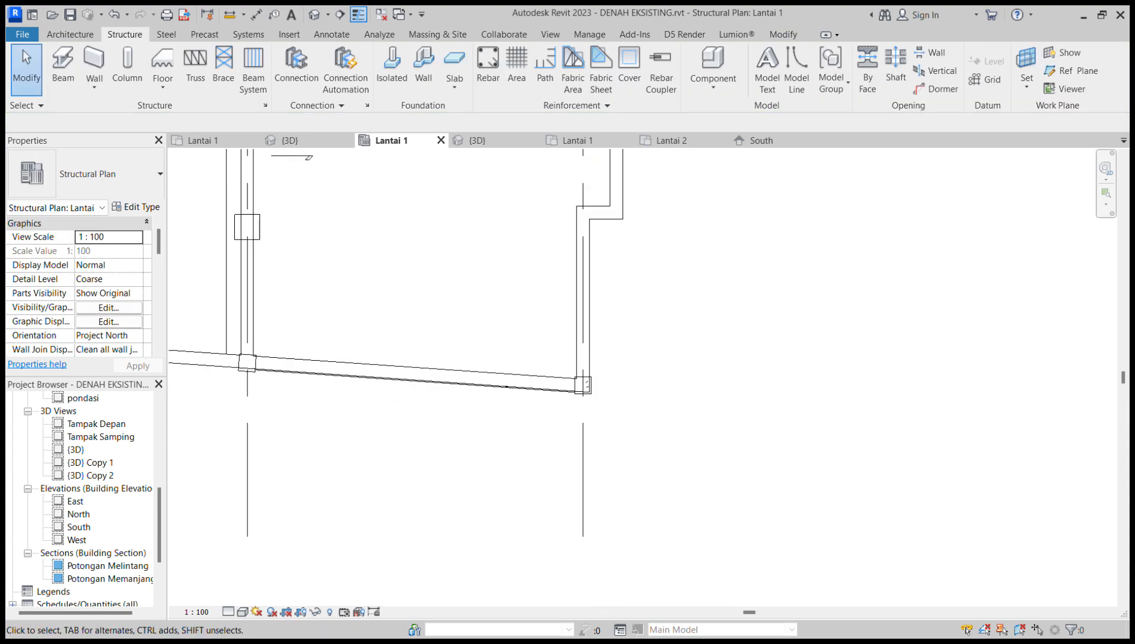
- In the 3D view, set the new corner column's base level to Jalan
double_click(76, 450)
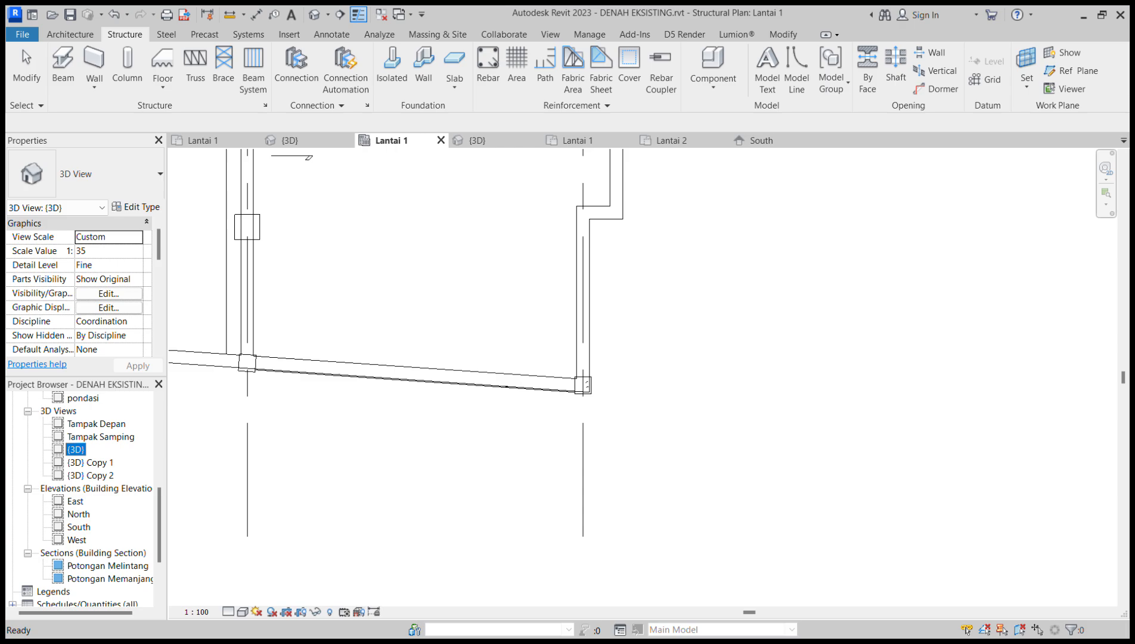
shift+middle_drag(572, 376, 608, 358)
click(762, 333)
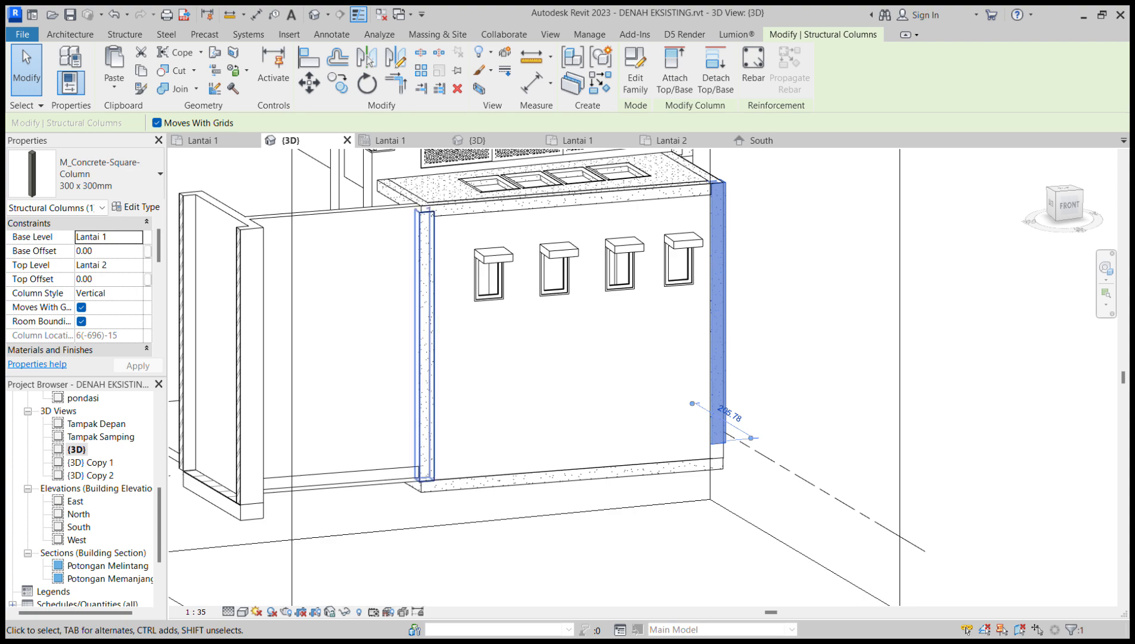
middle_drag(425, 357, 223, 310)
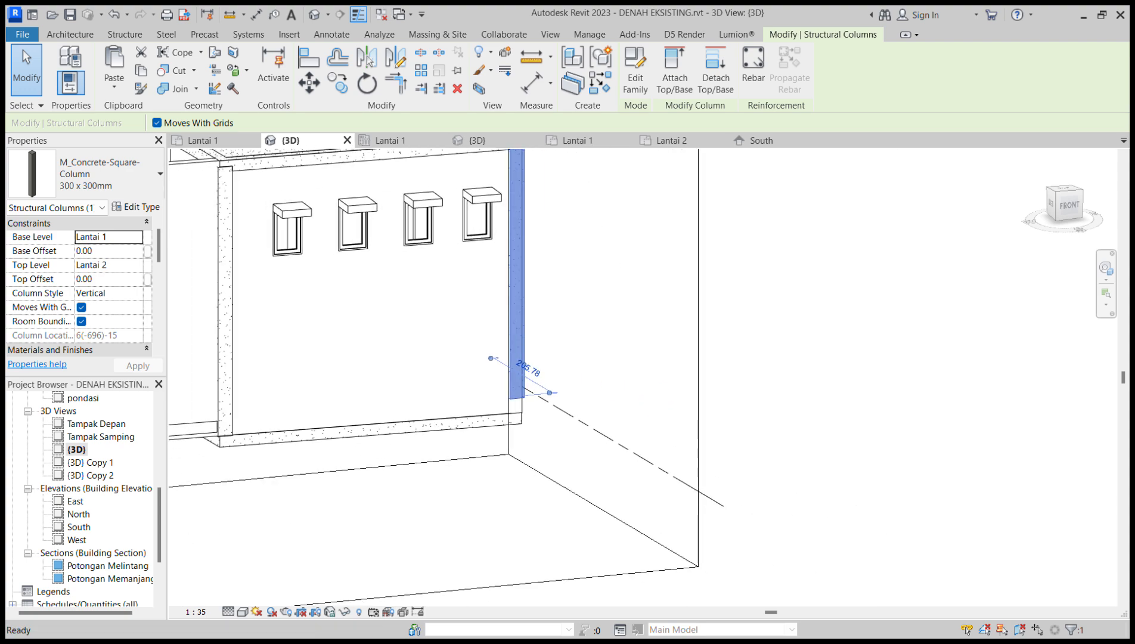
key(Return)
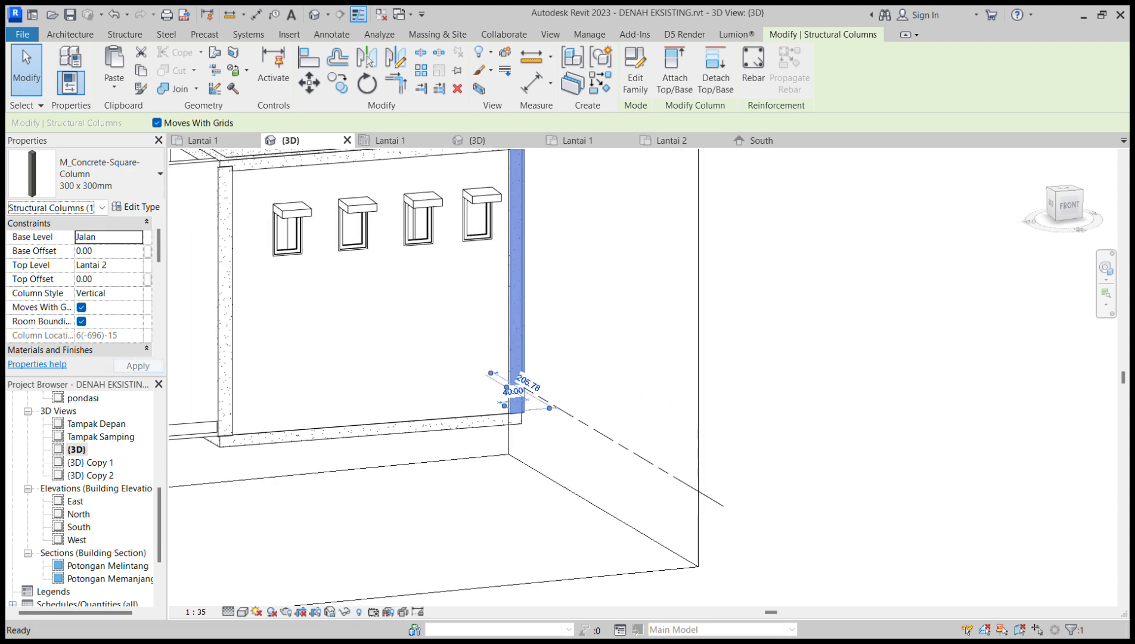
key(Escape)
- Close the South elevation view
scroll(408, 332, down, 2)
shift+middle_drag(453, 358, 388, 357)
scroll(83, 499, down, 1)
scroll(83, 499, down, 2)
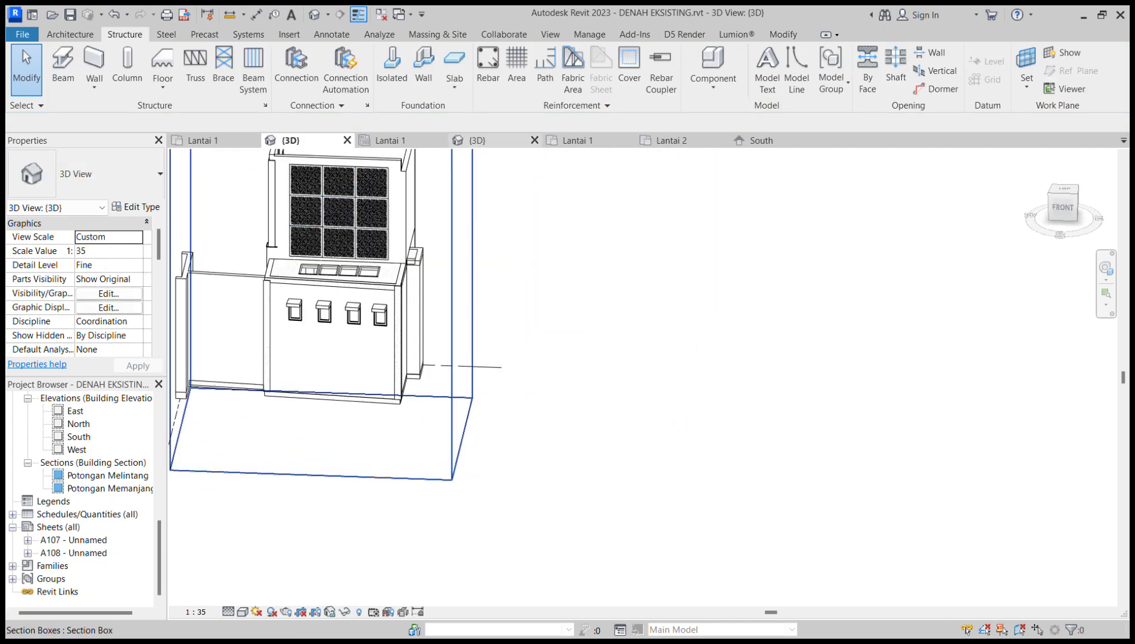
click(815, 140)
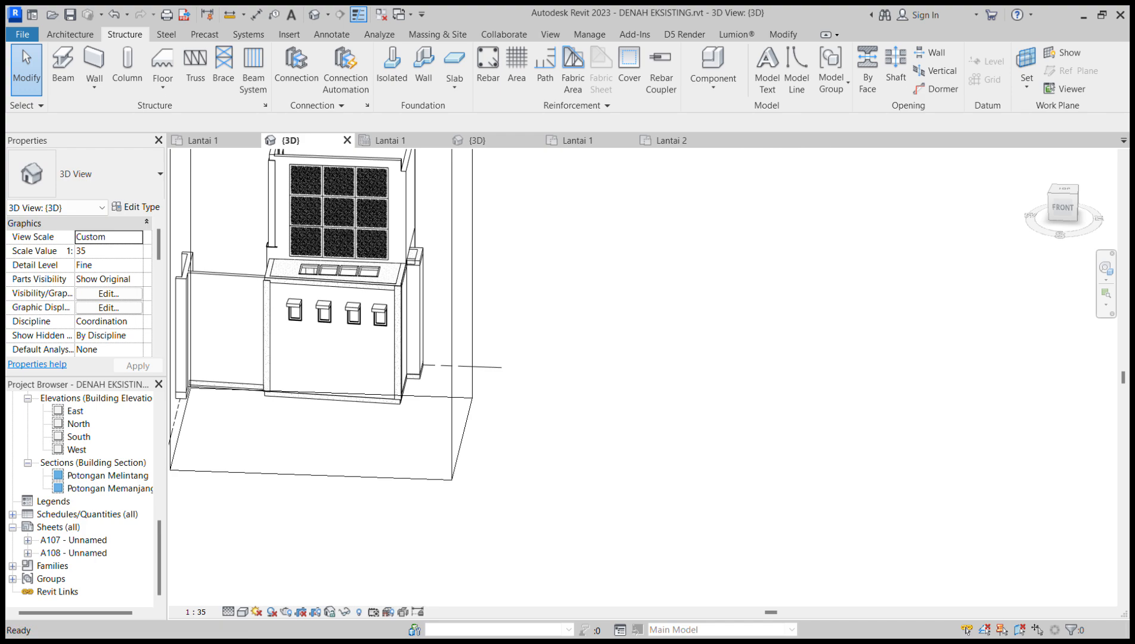
- In the STRUKTUR 3D view, check the base and top levels of the short column above the corner footing
click(722, 140)
click(477, 140)
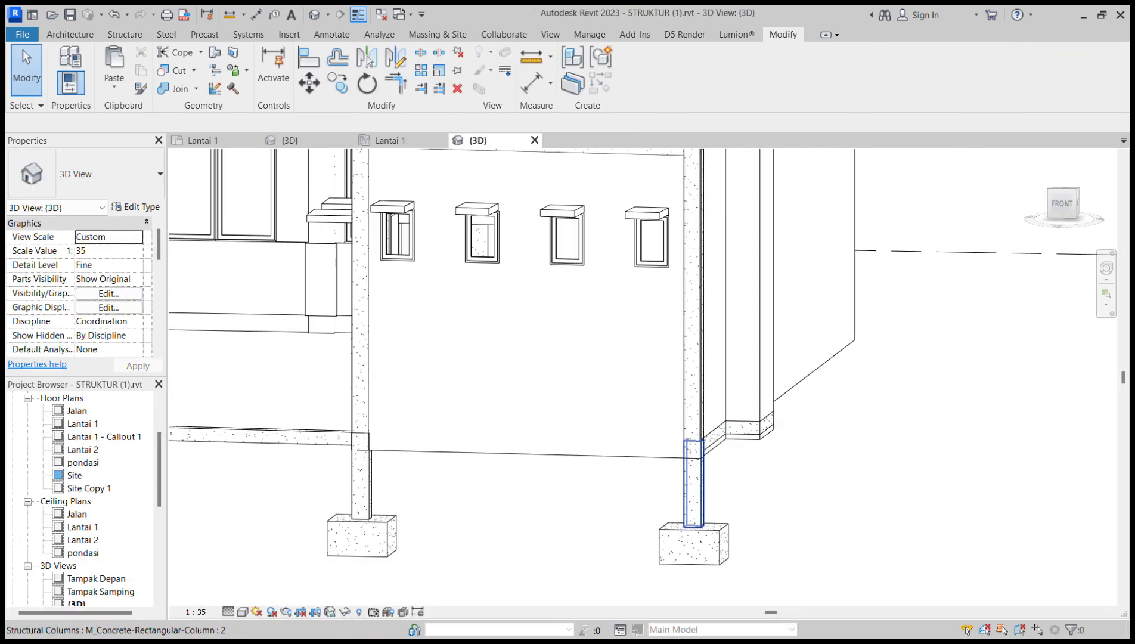
click(694, 484)
shift+middle_drag(453, 370, 357, 367)
shift+middle_drag(537, 388, 673, 441)
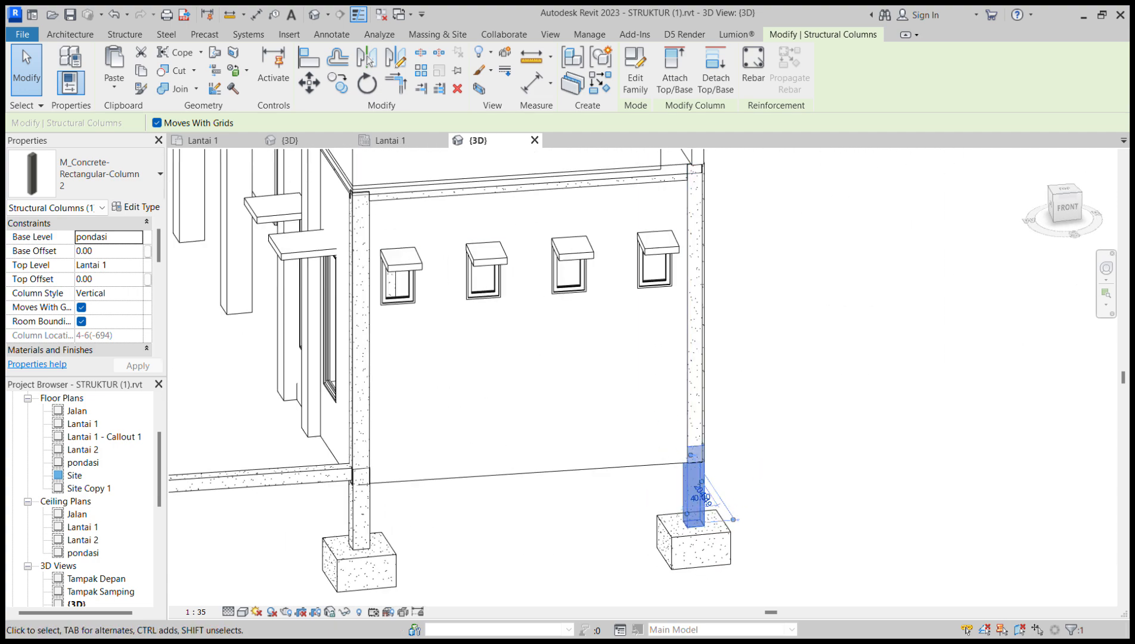
key(Escape)
click(391, 141)
scroll(584, 367, down, 1)
click(478, 141)
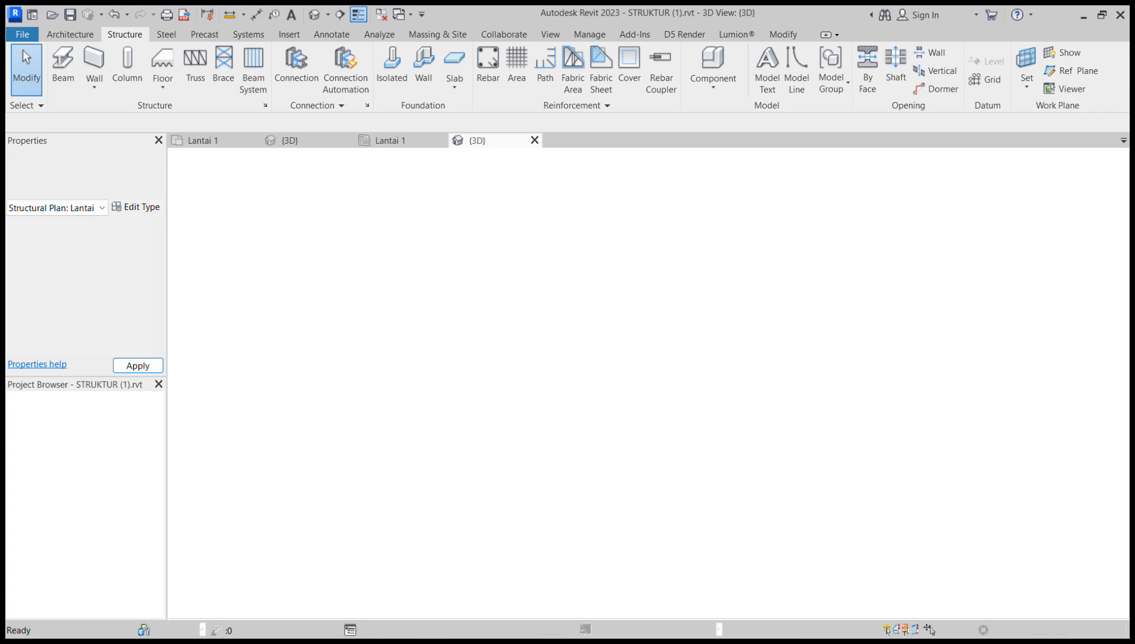
- Check the type properties of the short corner column in the STRUKTUR model and view it from the side
shift+middle_drag(696, 484, 489, 470)
click(695, 488)
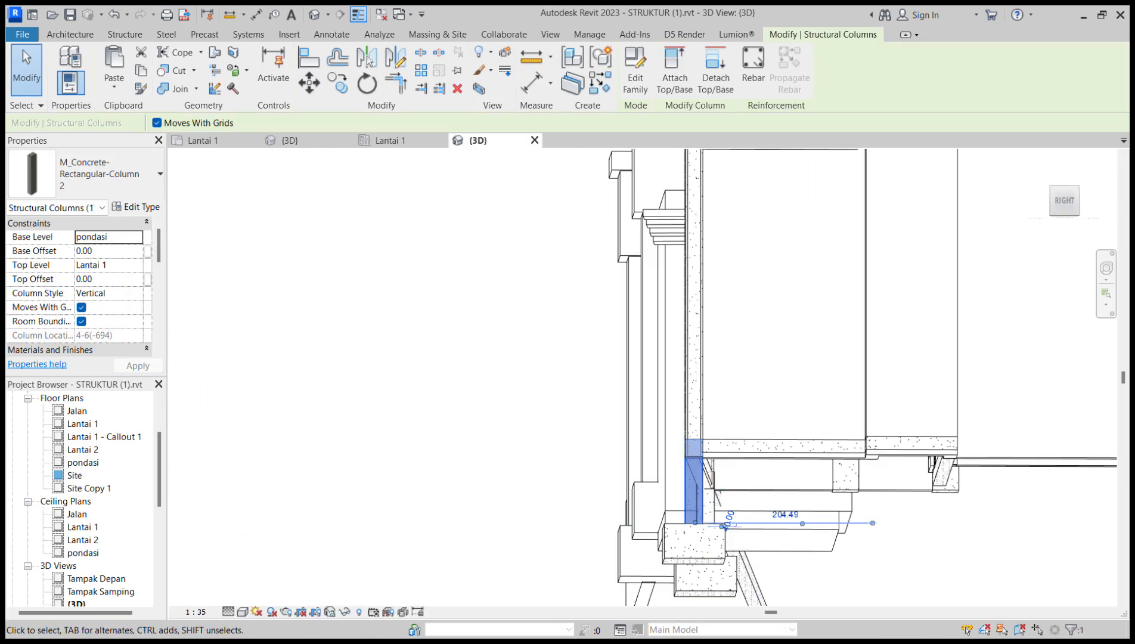
click(137, 208)
scroll(413, 375, down, 1)
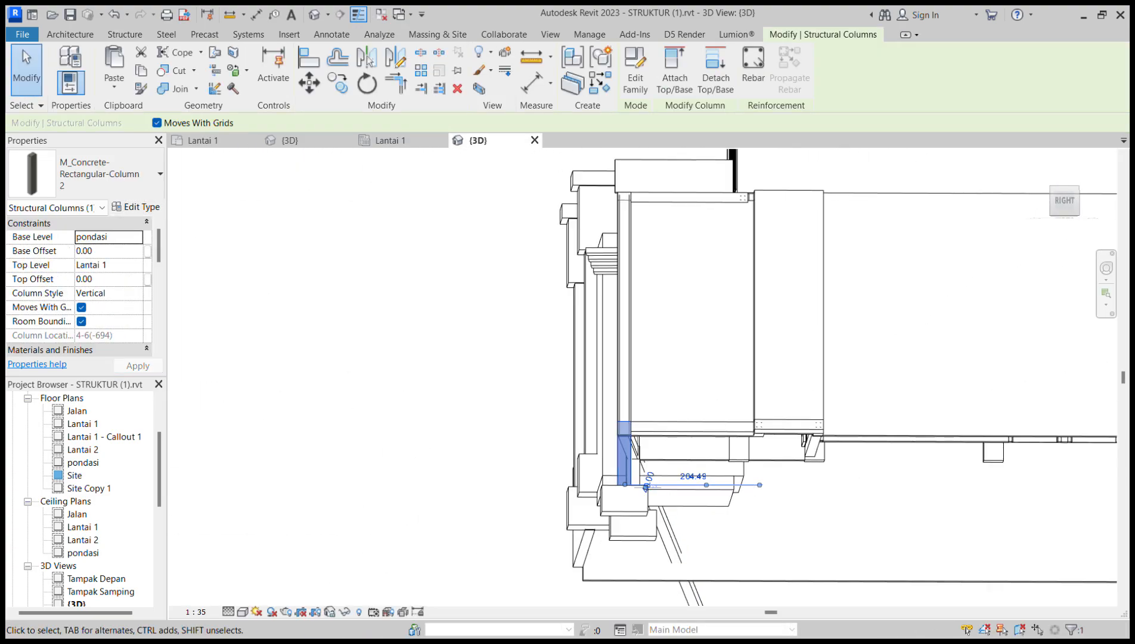
shift+middle_drag(413, 374, 619, 432)
scroll(80, 495, down, 5)
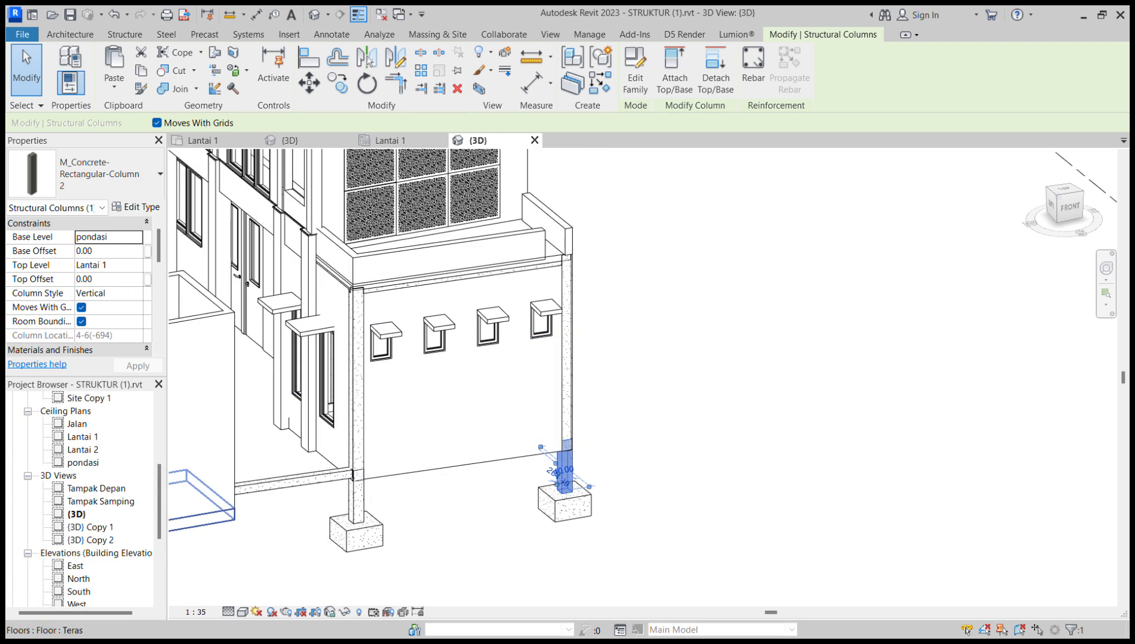
- Open the South elevation of the STRUKTUR model and check the elevation of the pondasi level
double_click(79, 513)
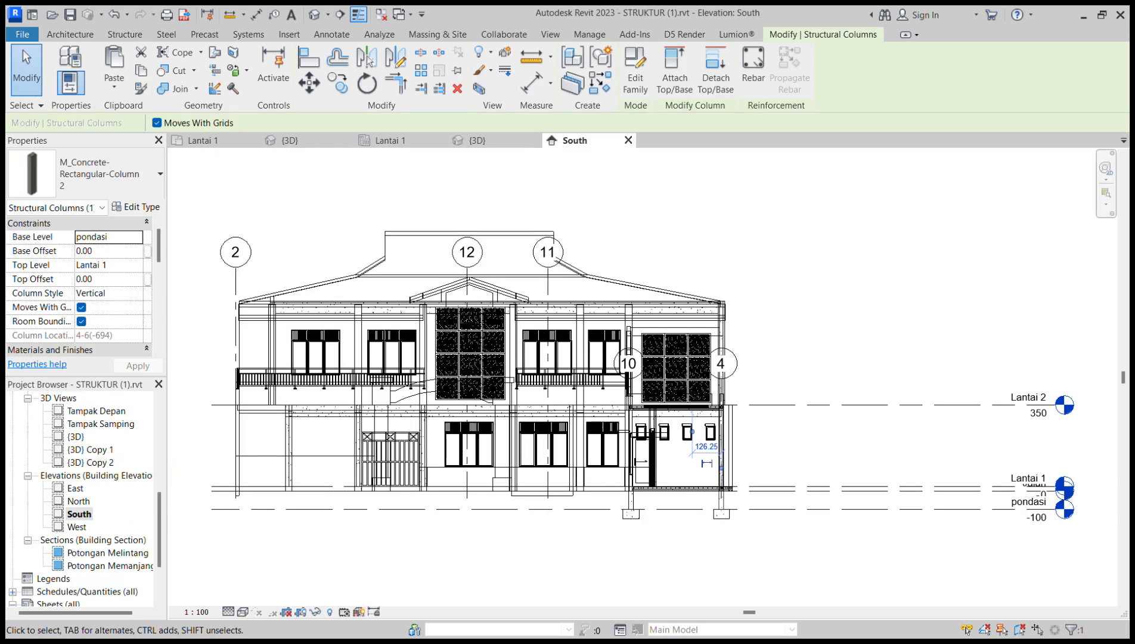
scroll(1050, 499, up, 5)
click(875, 525)
scroll(873, 522, down, 3)
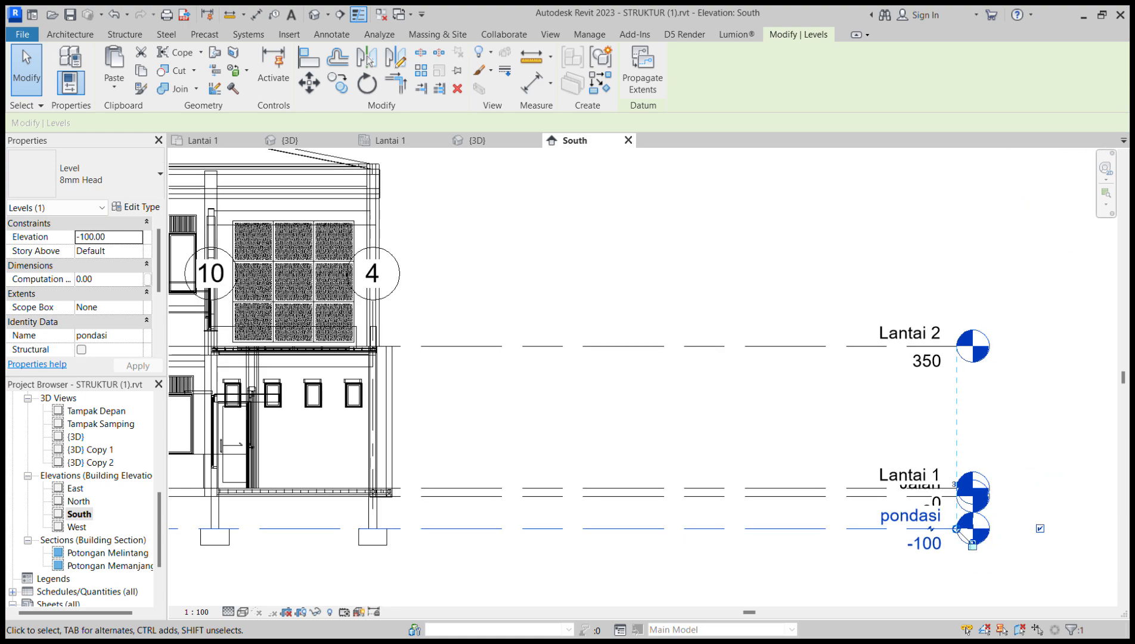
key(Escape)
- Return to DENAH EKSISTING, look over its corner in 3D, and bring up the Lantai 1 structural plan
click(478, 141)
click(389, 140)
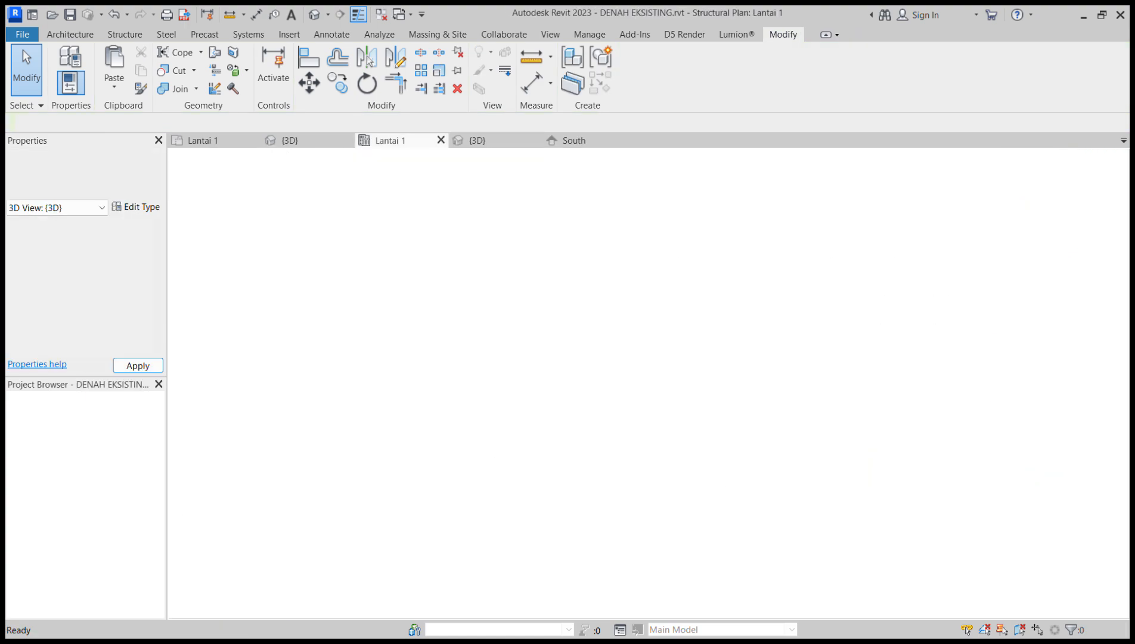
click(290, 141)
shift+middle_drag(411, 382, 471, 402)
click(392, 141)
scroll(485, 301, up, 1)
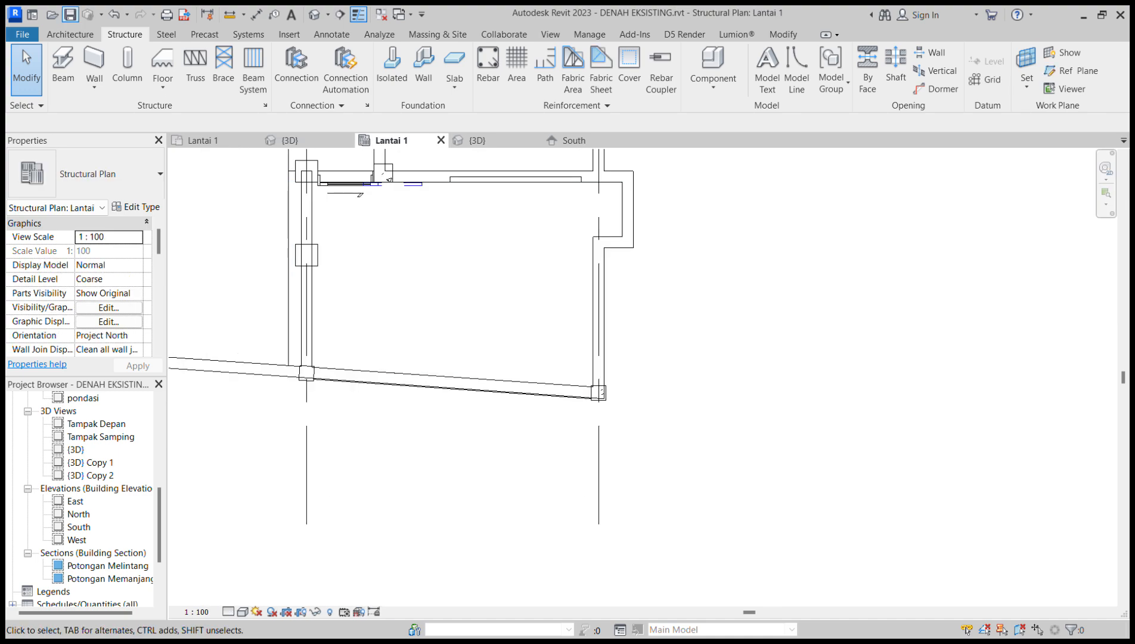
- Place a 300 x 300 mm concrete square column with Depth to pondasi at the lower-right wall corner
click(127, 70)
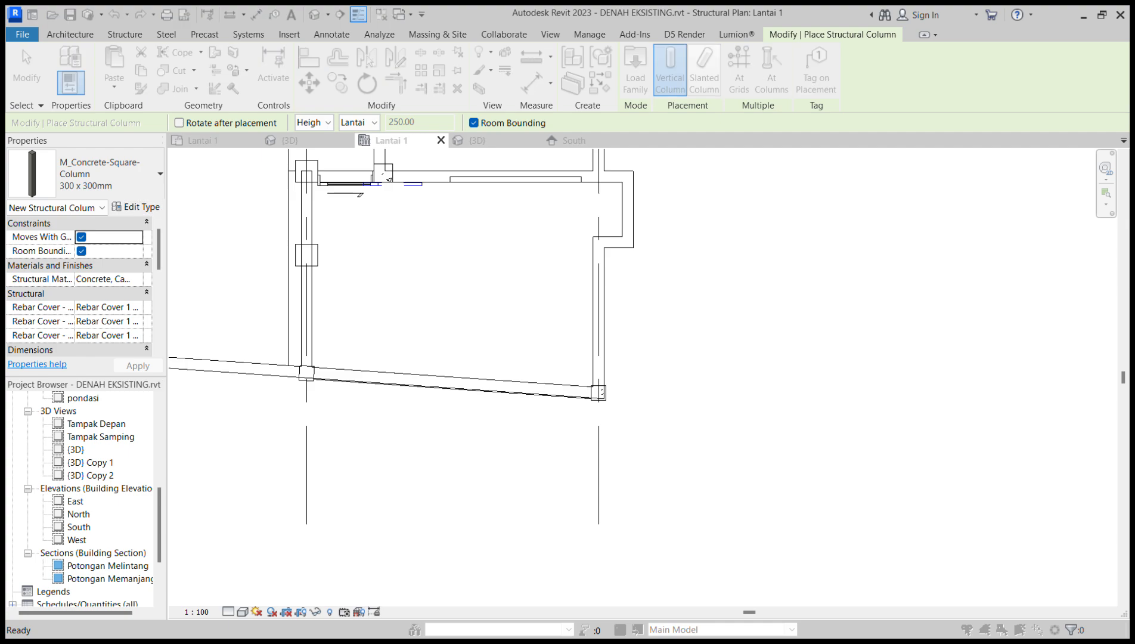
click(142, 207)
key(Escape)
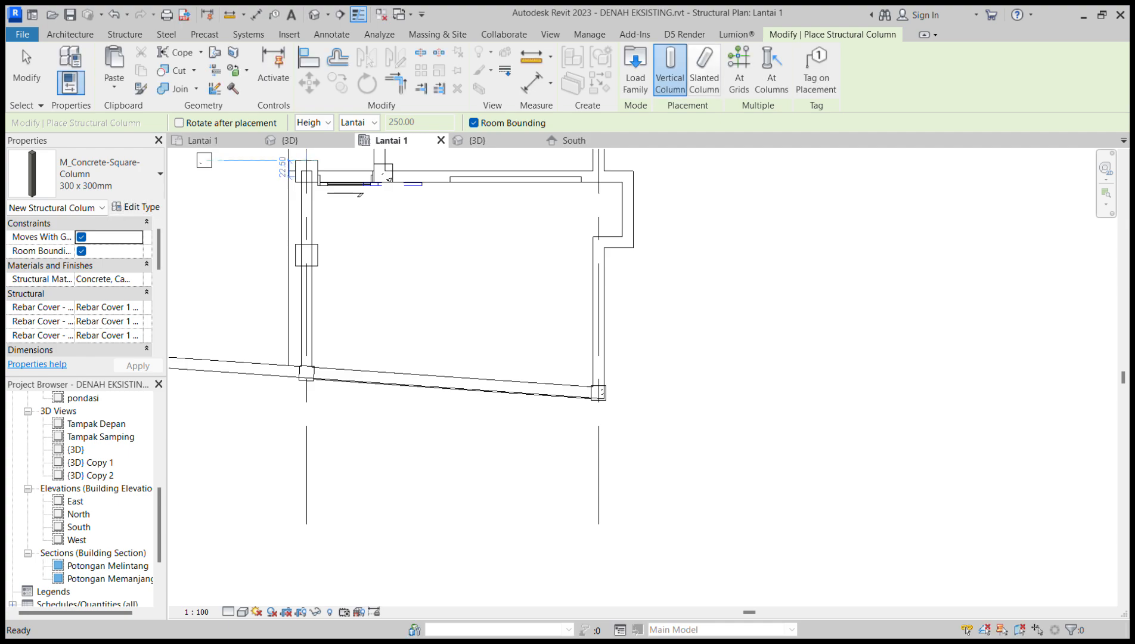
scroll(77, 287, down, 3)
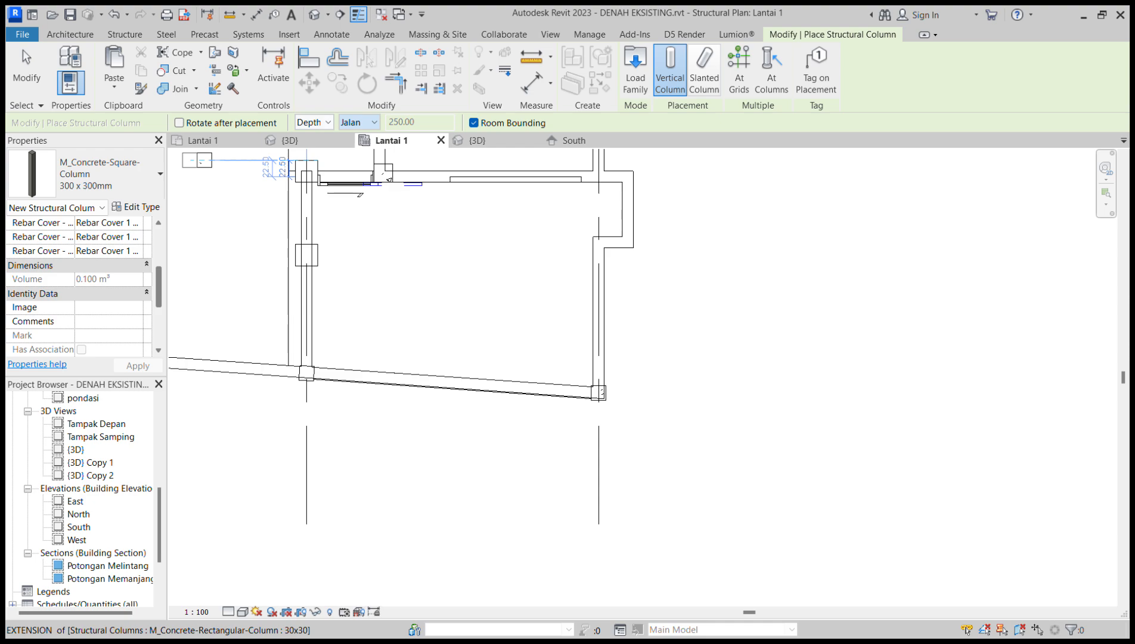
click(357, 146)
scroll(604, 395, up, 3)
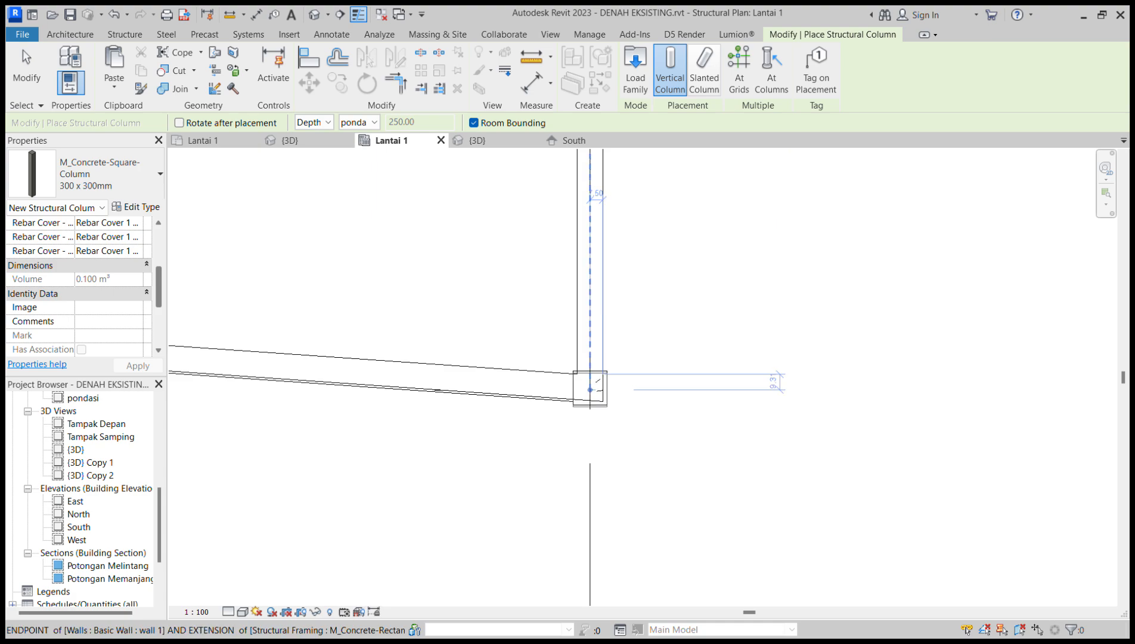
scroll(590, 389, up, 3)
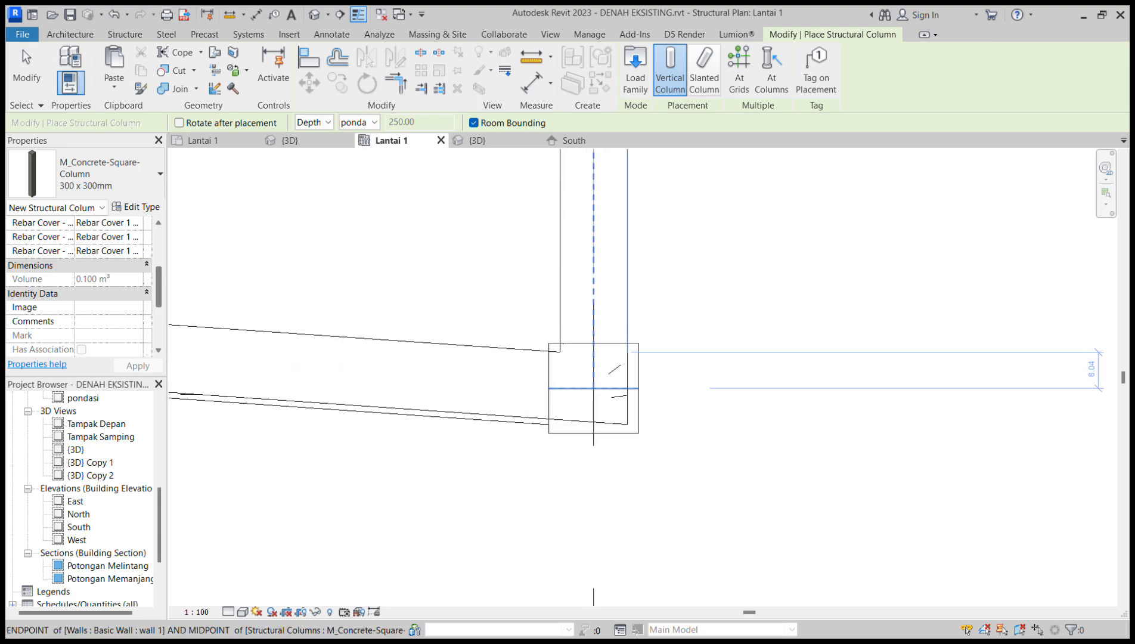
- Place another 300 x 300 mm concrete square column with Depth to pondasi under the angled column on grid 16
scroll(594, 388, down, 3)
scroll(352, 331, up, 3)
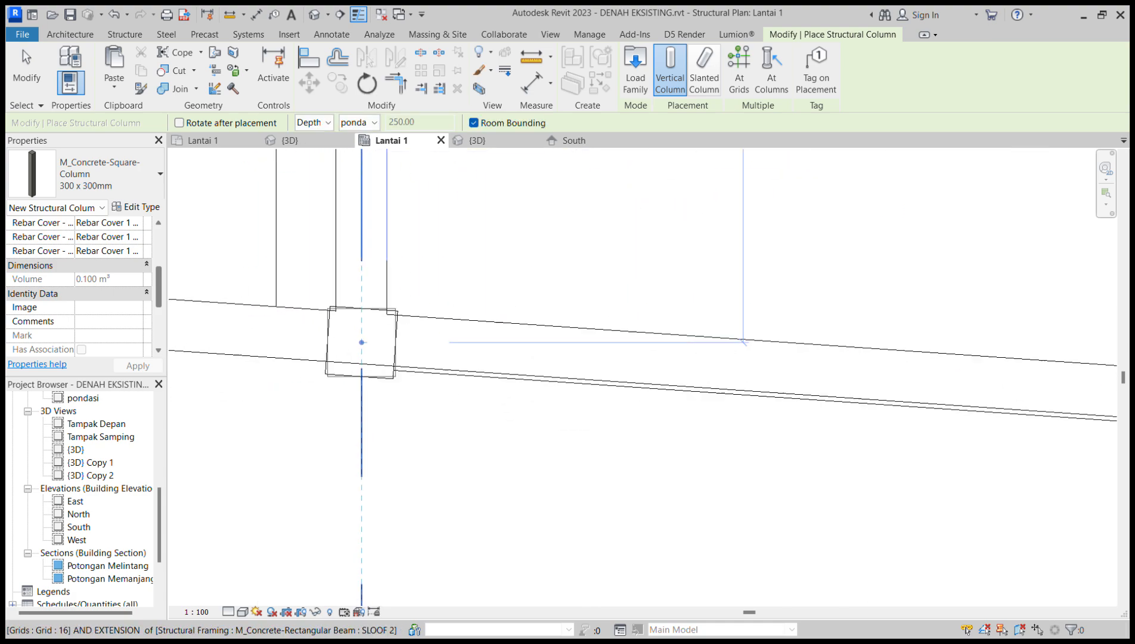
scroll(362, 341, up, 2)
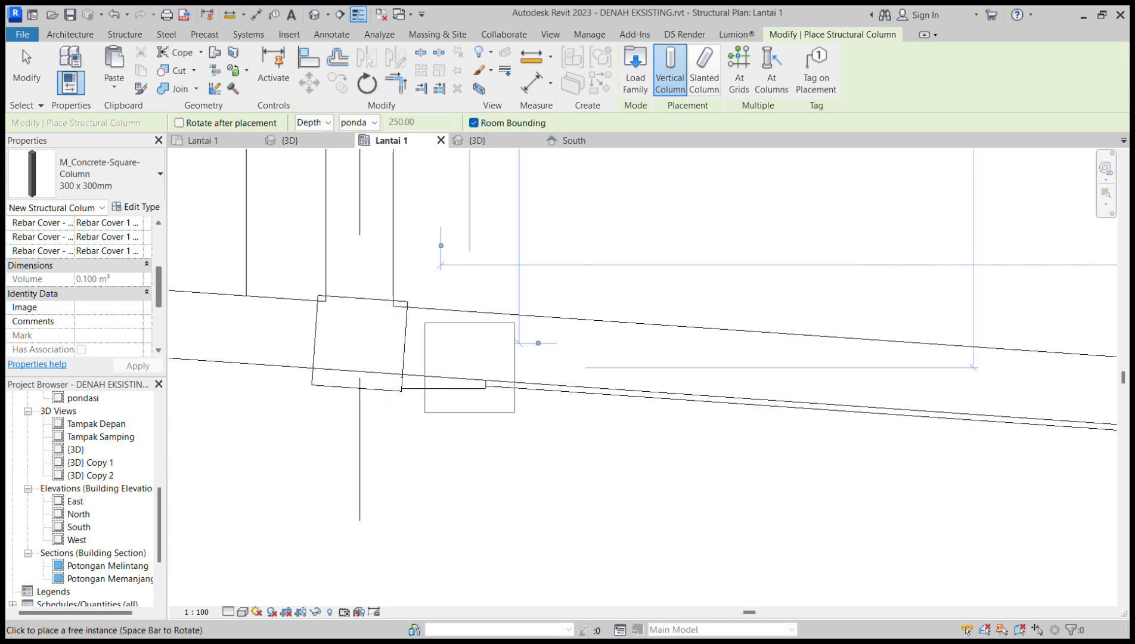
click(360, 343)
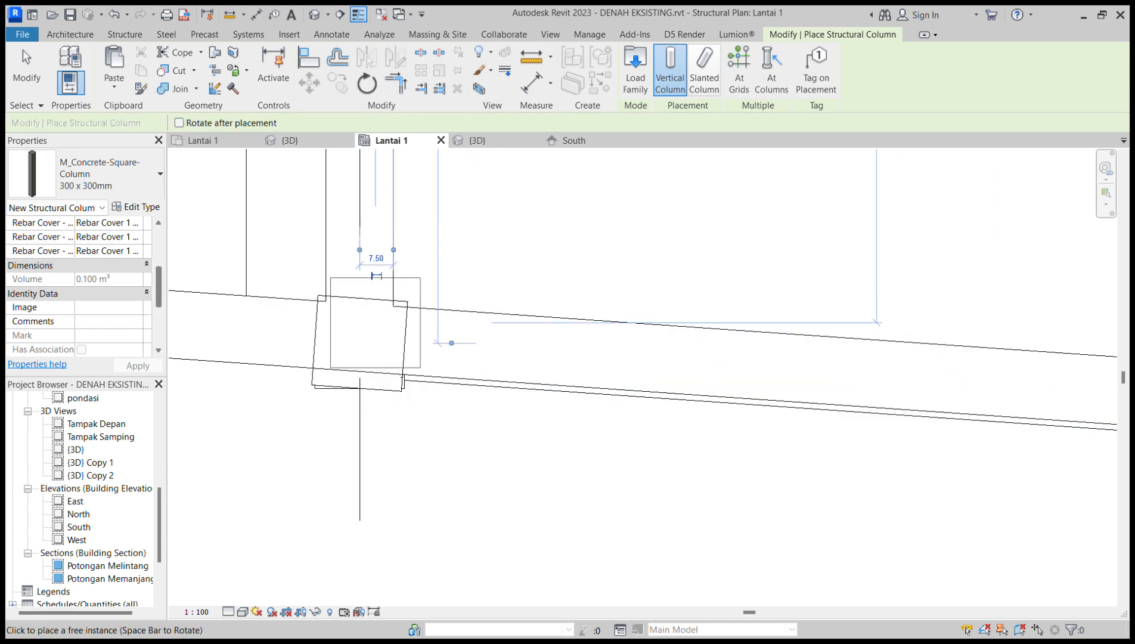
scroll(403, 415, up, 3)
key(Escape)
- Rotate the new column on grid 16 by 4.00° to align it with the angled column above
click(407, 357)
middle_drag(408, 356, 484, 452)
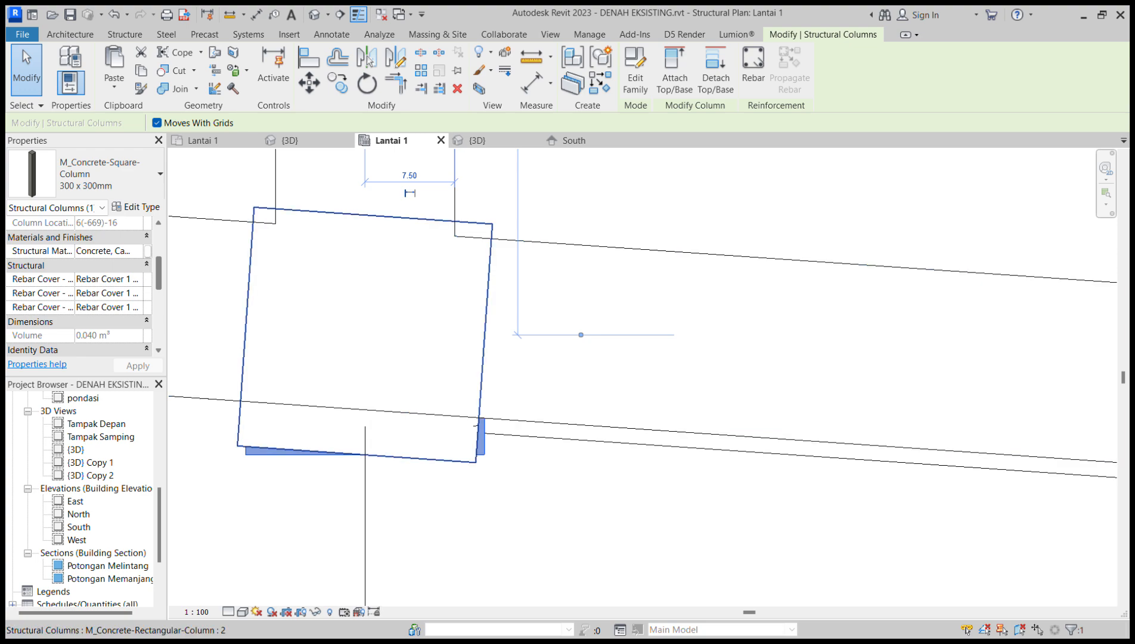
key(r)
key(o)
click(365, 178)
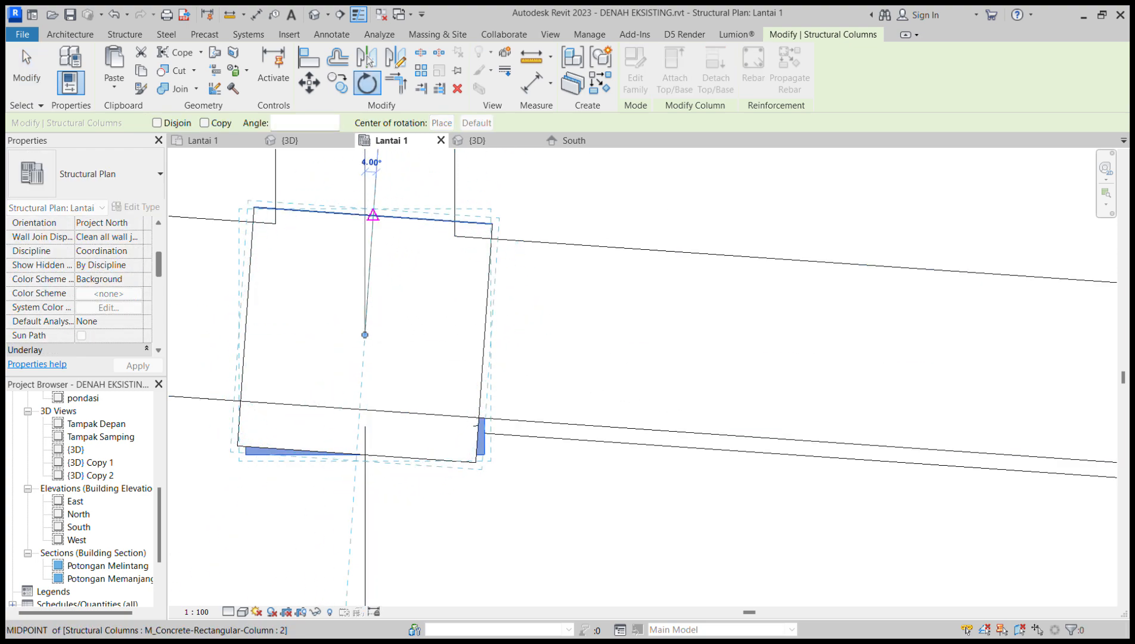
click(373, 215)
click(506, 423)
scroll(506, 424, down, 5)
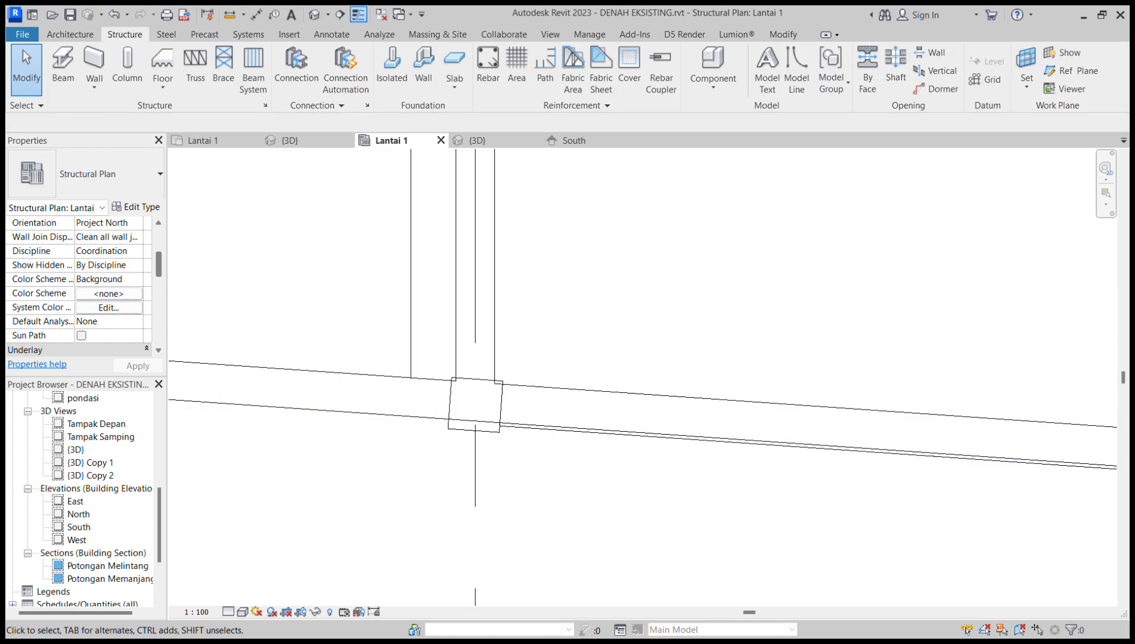
- In the 3D view, check the level constraints of the new foundation column at the far right corner
scroll(79, 453, down, 1)
double_click(75, 424)
shift+middle_drag(357, 424, 488, 407)
scroll(410, 416, up, 5)
click(401, 413)
scroll(453, 402, down, 3)
scroll(109, 279, up, 3)
click(109, 265)
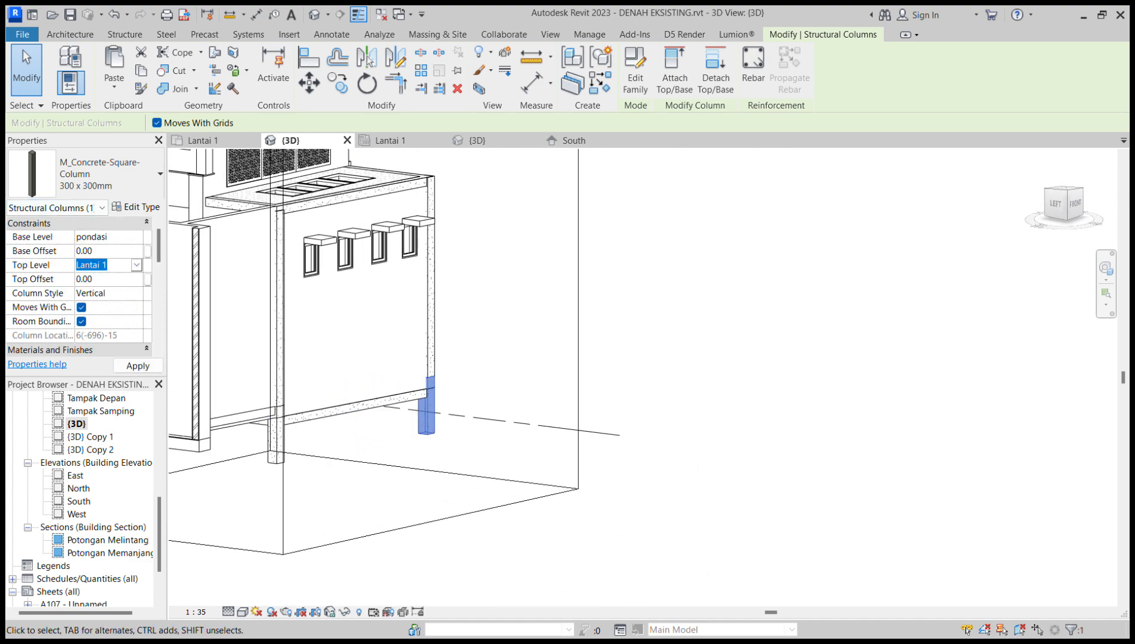
key(Escape)
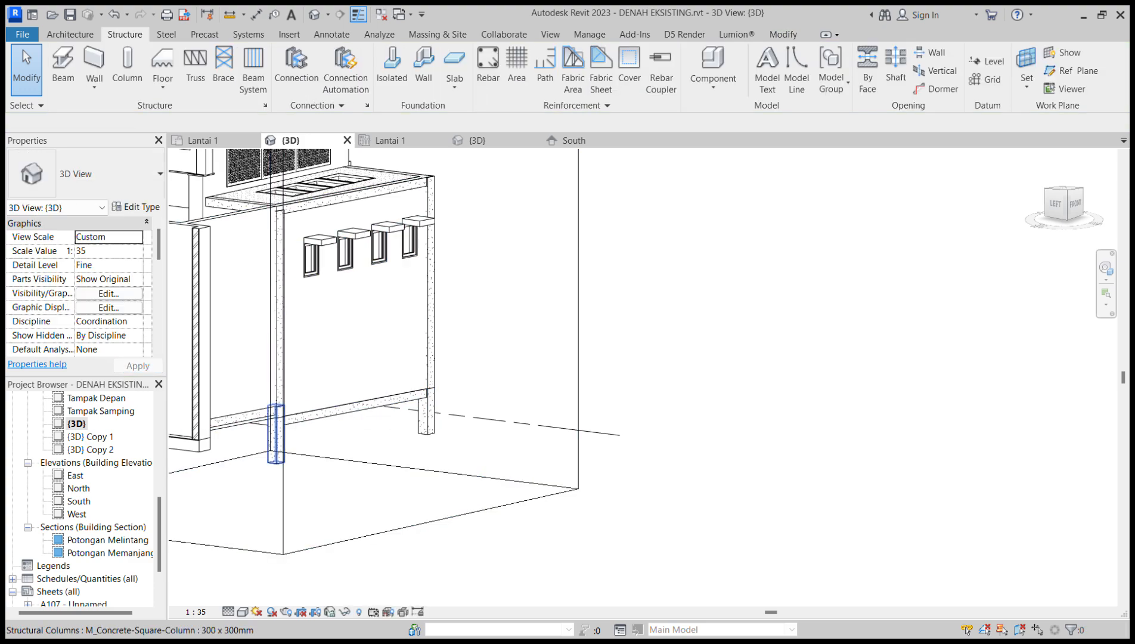
- Set the top level of the new foundation column on grid 16 to Jalan
click(275, 432)
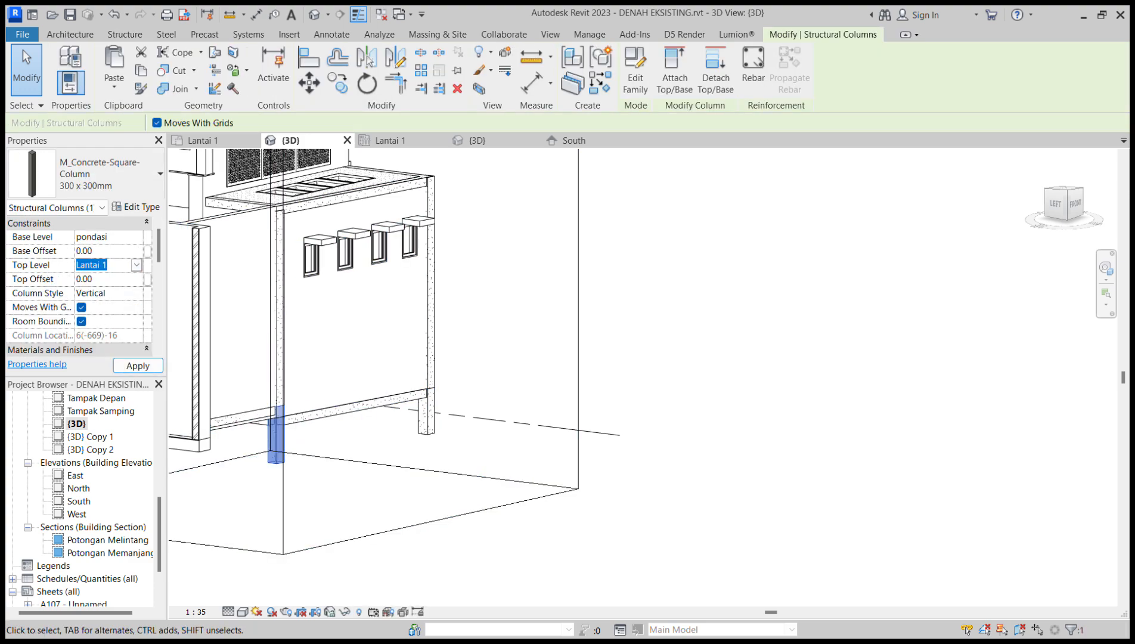
click(137, 264)
click(136, 265)
click(137, 265)
click(108, 237)
click(137, 237)
click(136, 236)
click(136, 237)
click(107, 265)
click(95, 289)
click(138, 365)
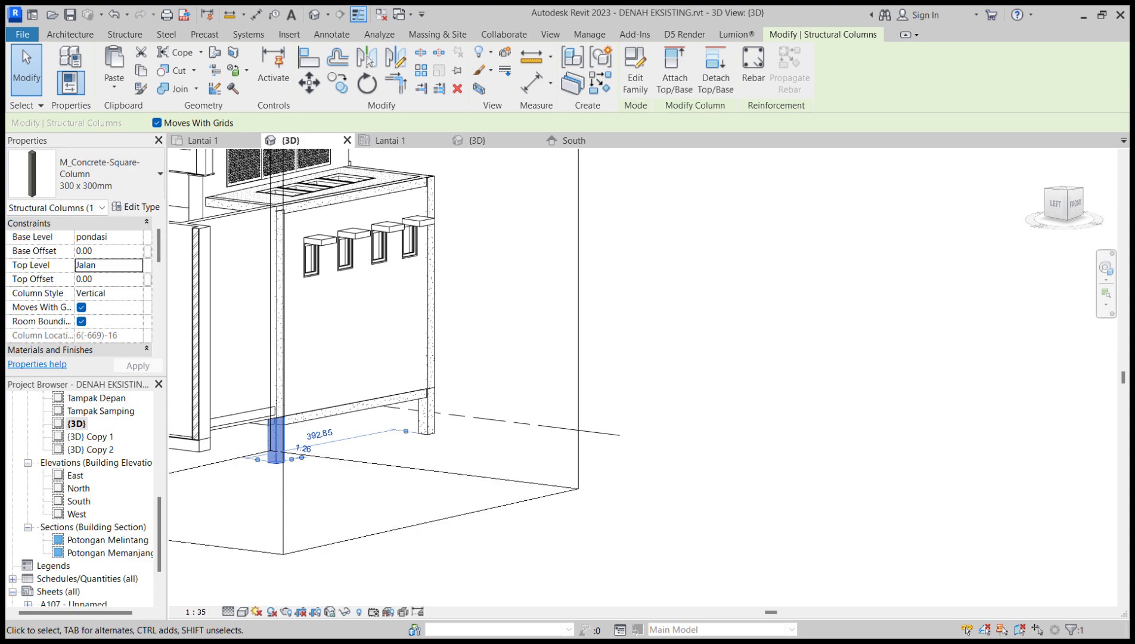
- Examine the two foundation columns and the beams above them from several sides in the 3D view
scroll(474, 349, down, 2)
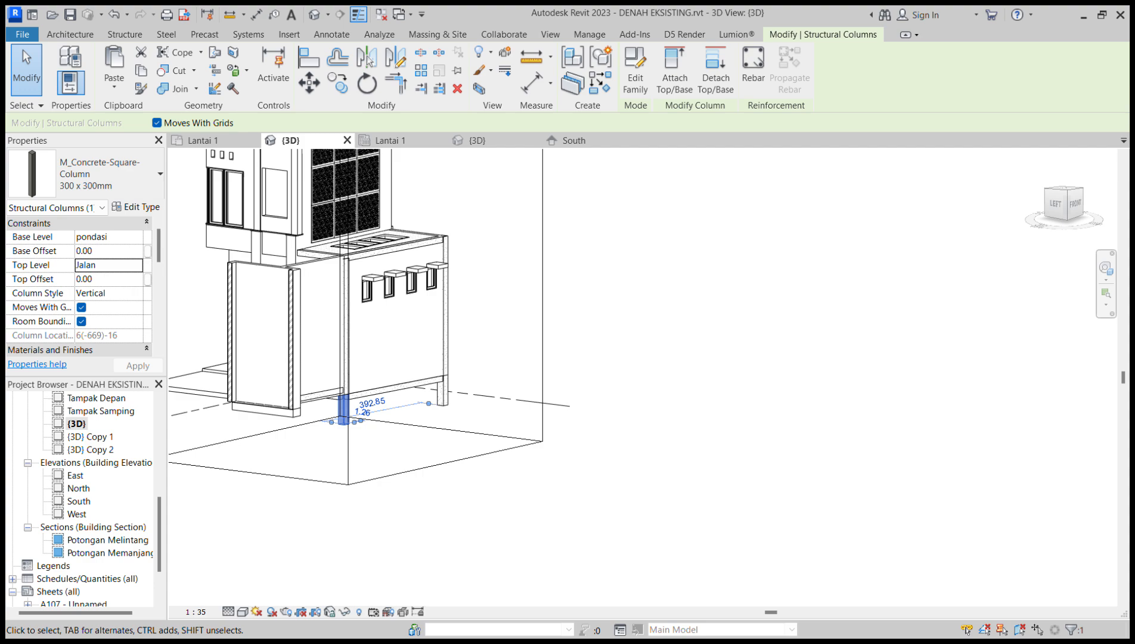
scroll(528, 398, down, 2)
shift+middle_drag(527, 398, 435, 462)
scroll(435, 462, up, 2)
key(Escape)
shift+middle_drag(441, 358, 578, 334)
scroll(620, 325, down, 2)
scroll(537, 312, up, 4)
shift+middle_drag(501, 355, 456, 352)
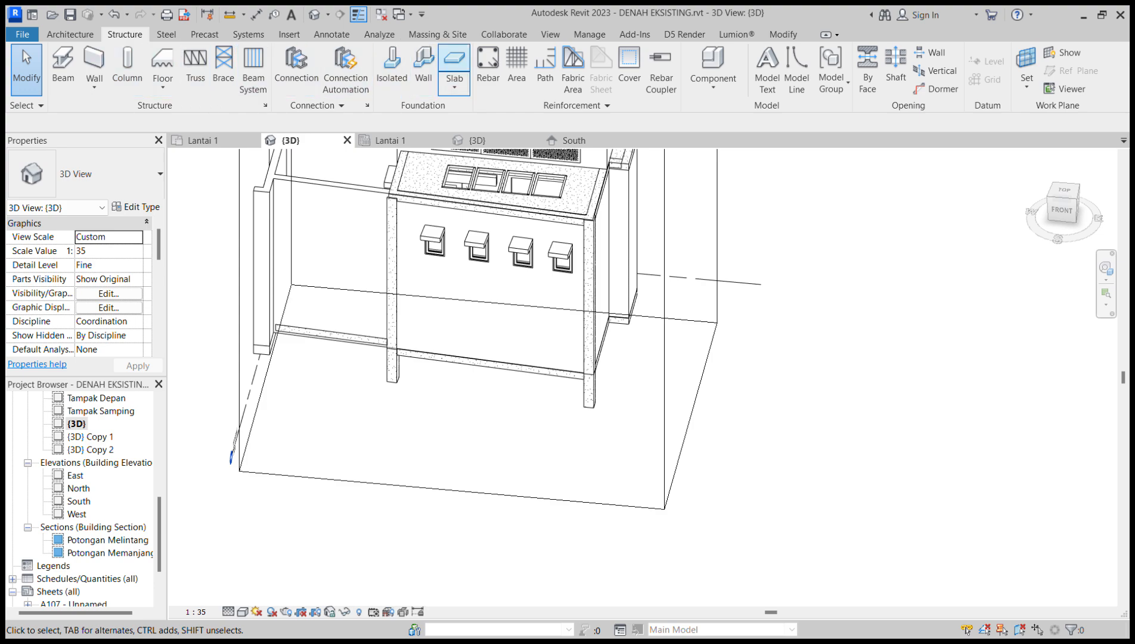
- Open the pondasi structural plan and bring the two new columns into view
click(454, 59)
click(632, 305)
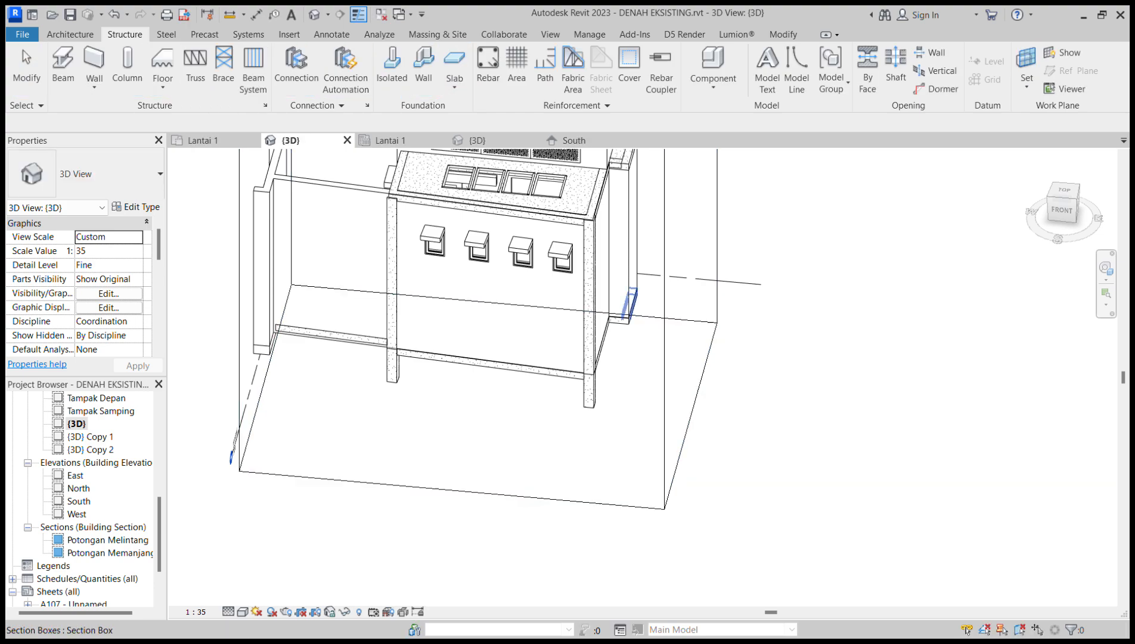
scroll(83, 501, up, 10)
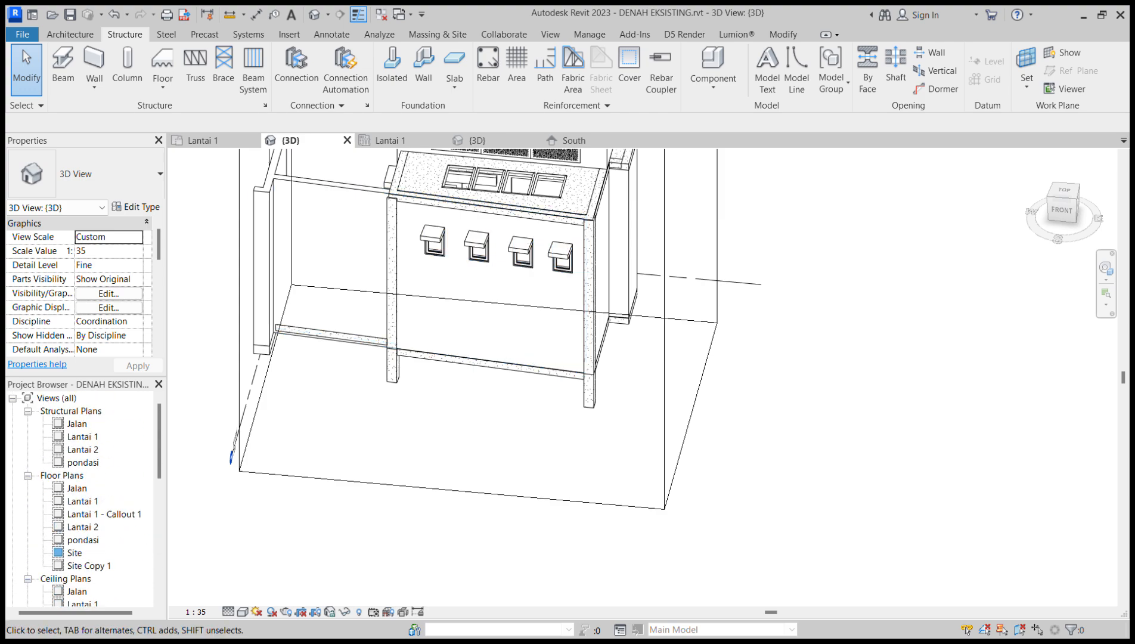
double_click(82, 437)
double_click(83, 462)
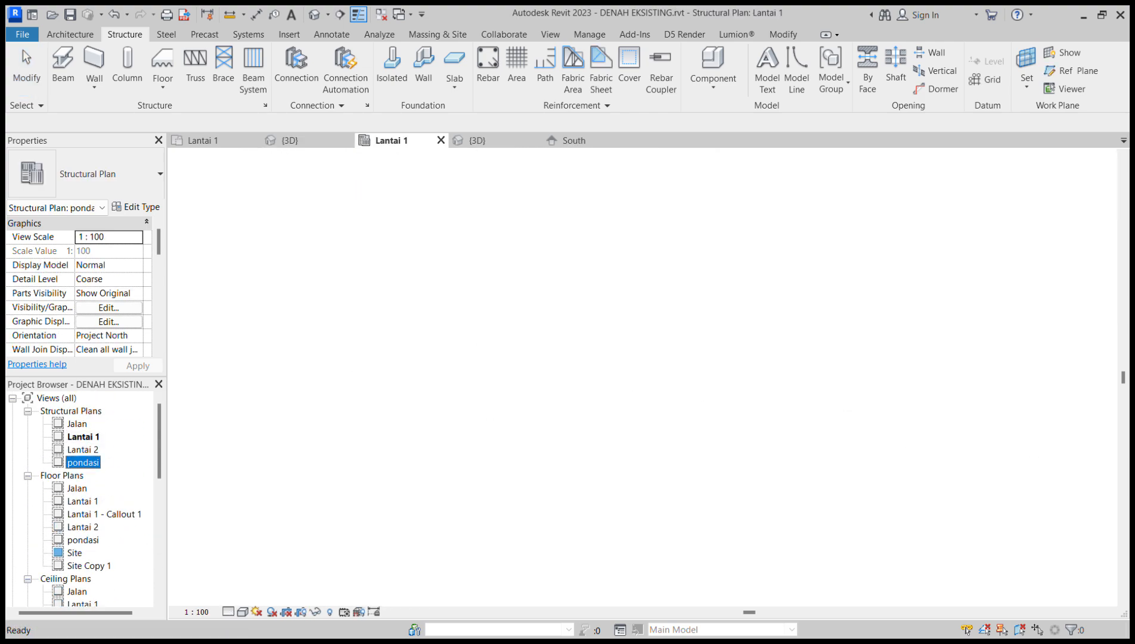
scroll(542, 411, up, 1)
scroll(544, 405, down, 14)
scroll(653, 412, up, 4)
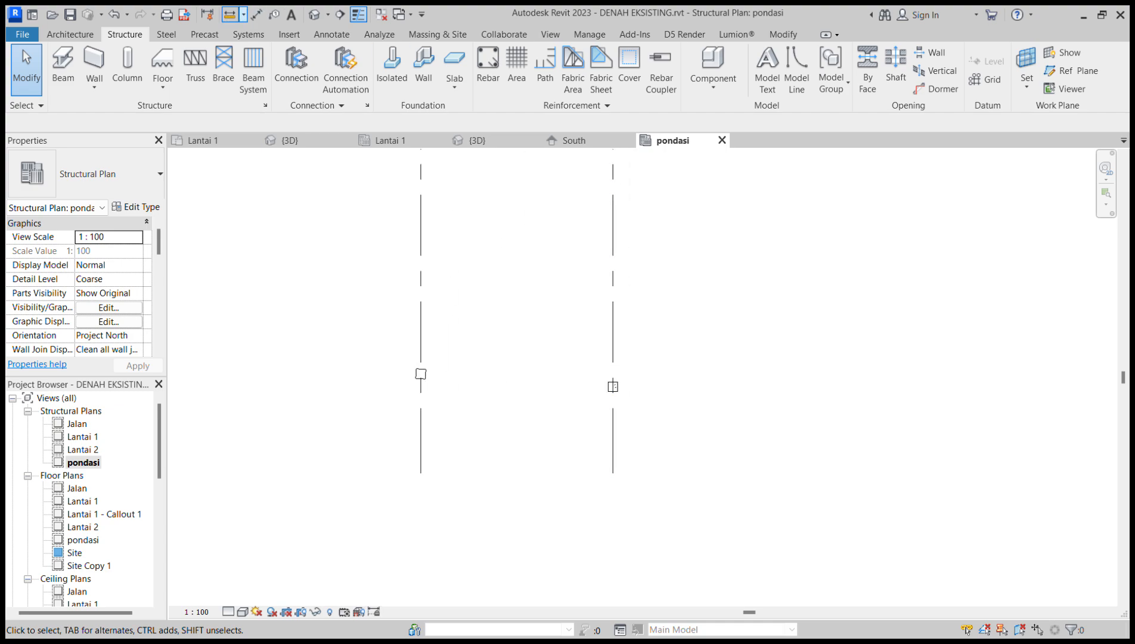
- In the STRUKTUR model's 3D view, check the type properties of the footing under the far corner column
click(455, 59)
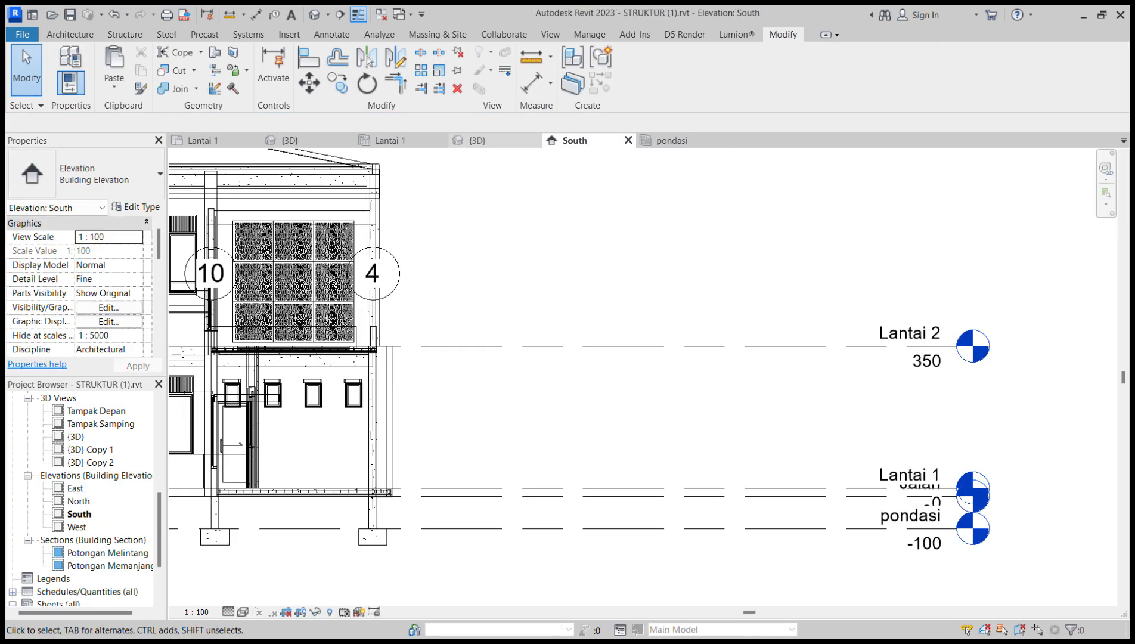
click(478, 140)
click(564, 505)
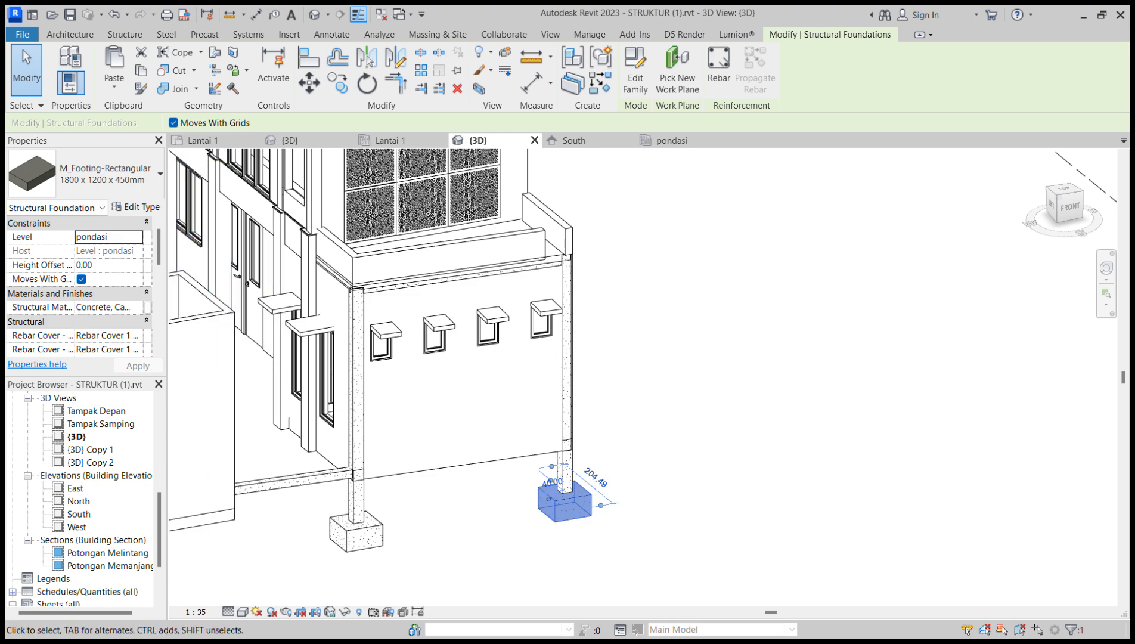
click(137, 208)
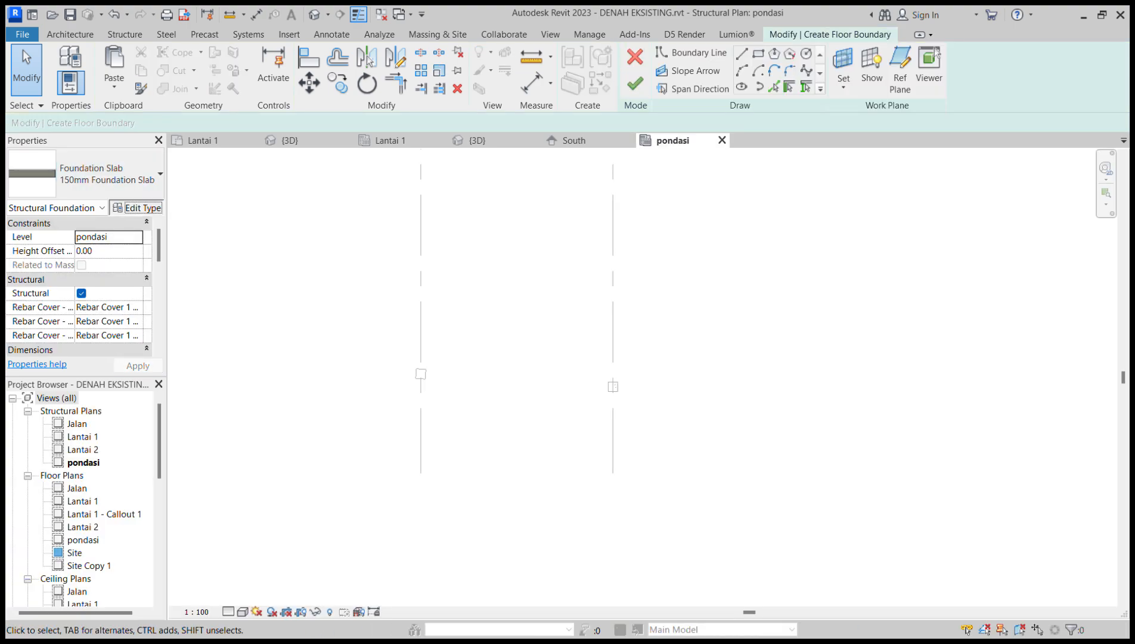
- Increase the thickness of the 150mm Foundation Slab type for the new slab at the pondasi level
click(137, 207)
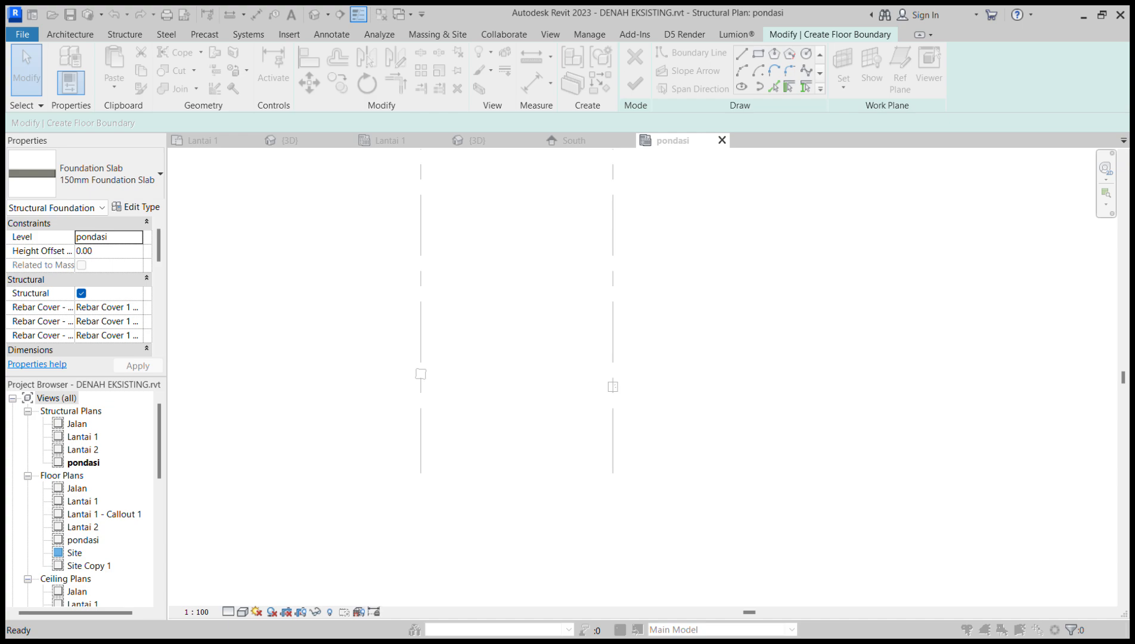
scroll(79, 286, down, 4)
scroll(79, 286, up, 3)
scroll(79, 286, down, 1)
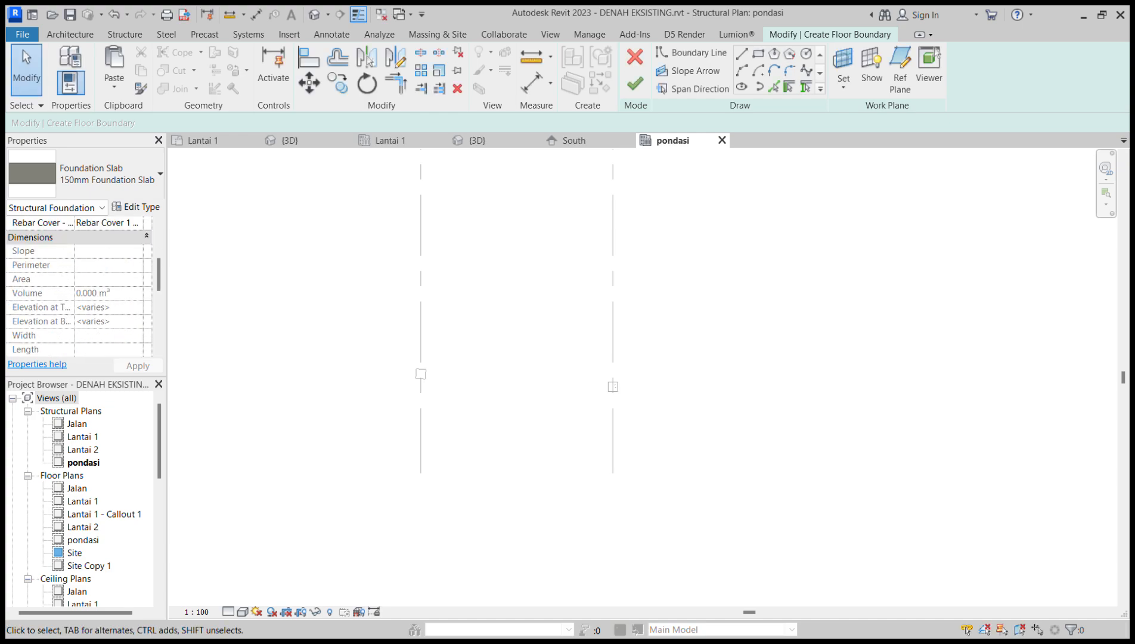
scroll(80, 287, up, 3)
- Sketch a rectangular slab boundary of about 122 by 94 around the unrotated foundation column
click(758, 54)
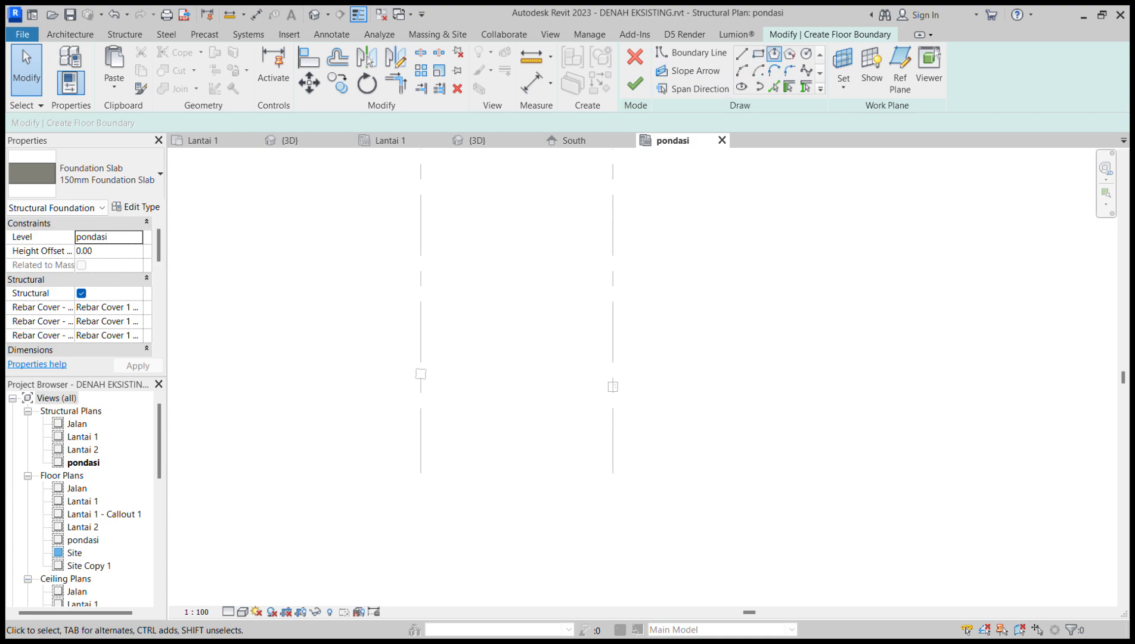
scroll(640, 378, up, 4)
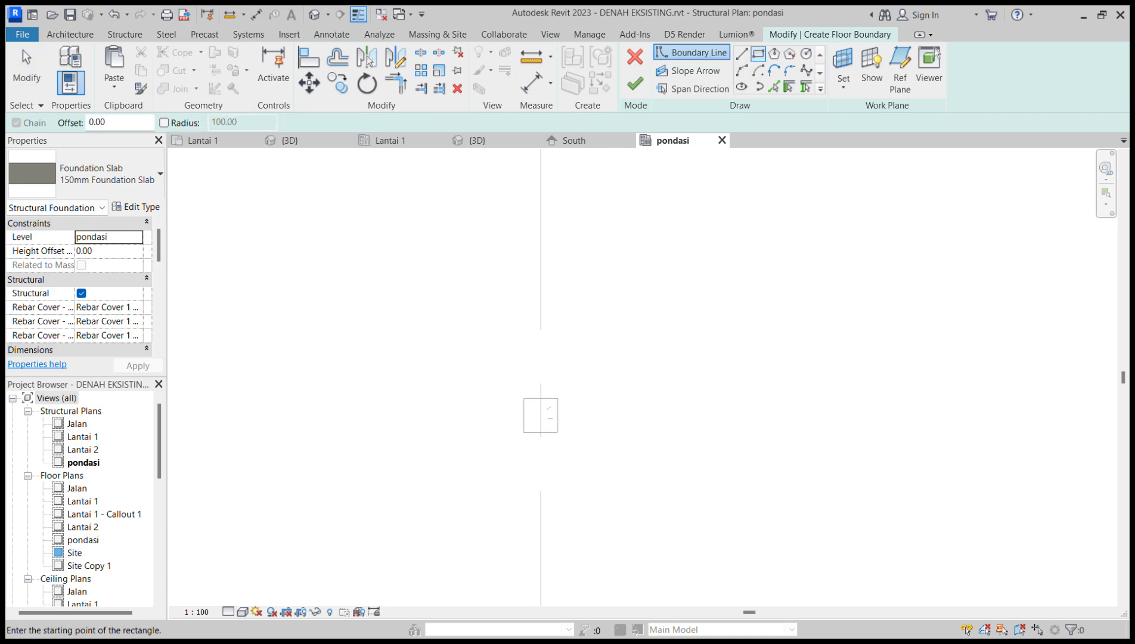
click(454, 336)
click(660, 494)
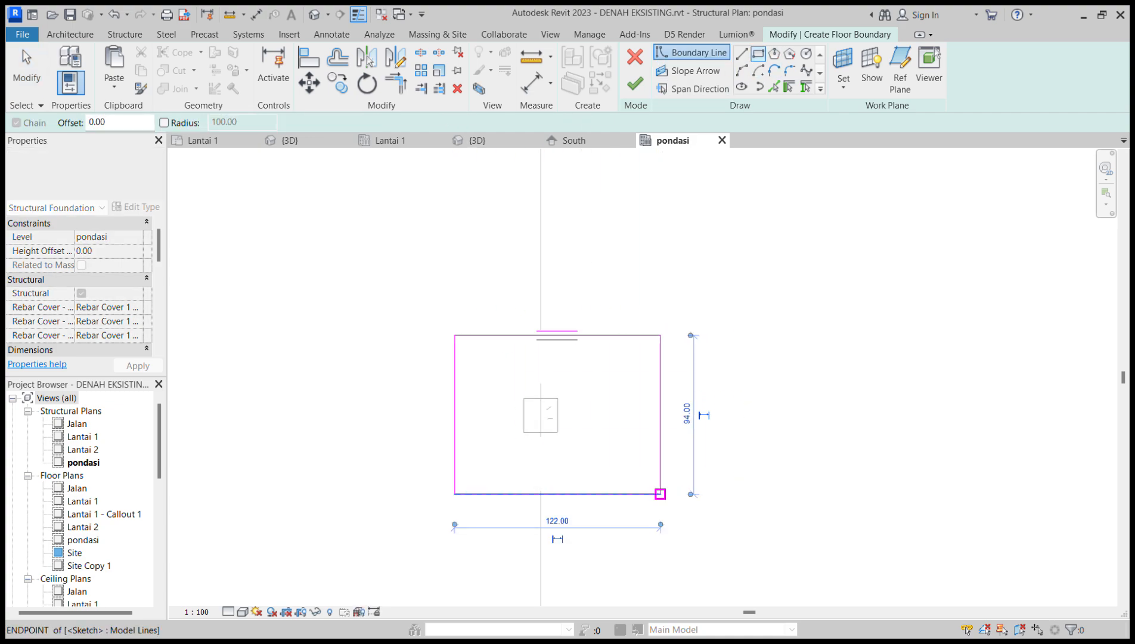
- Set the slab boundary's height and width to 70 each
key(Escape)
click(587, 494)
click(414, 414)
text(70)
key(Return)
click(659, 395)
click(558, 481)
text(70)
key(Return)
- Move the whole slab boundary so it is centred on the column and finish the foundation slab
drag(674, 481, 426, 304)
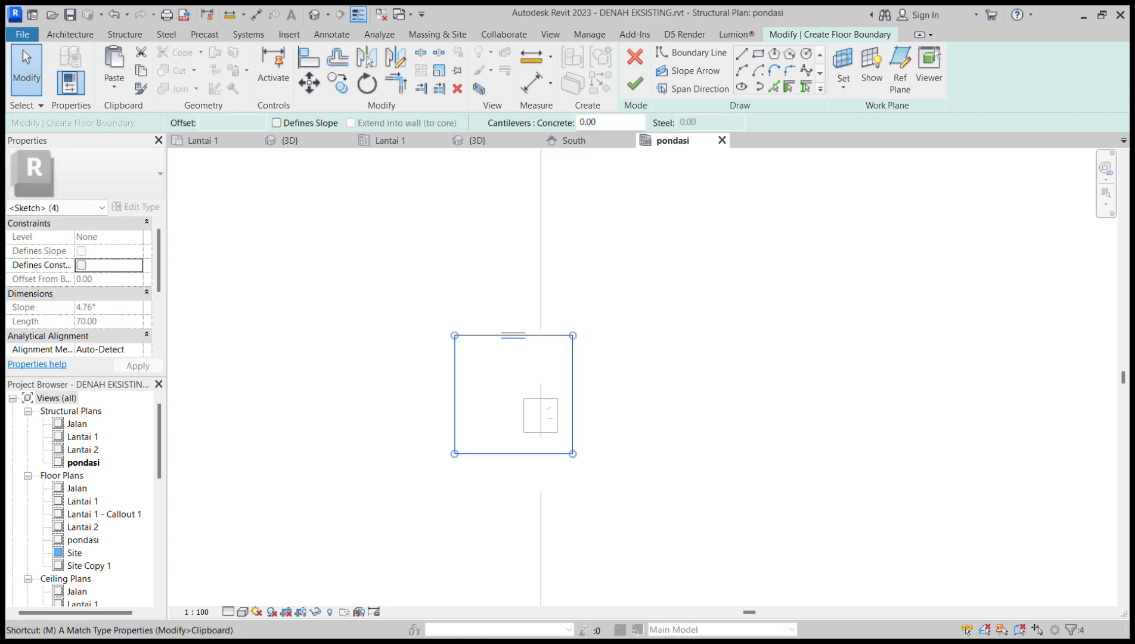
key(m)
key(v)
click(513, 394)
click(540, 416)
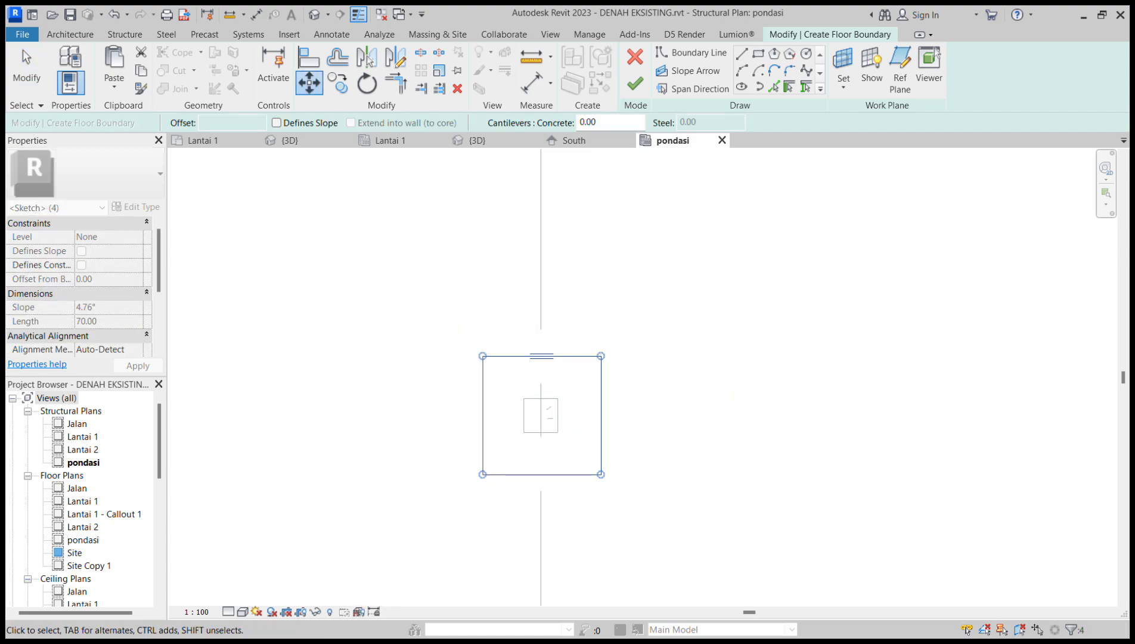
scroll(585, 404, down, 2)
click(584, 404)
click(635, 83)
scroll(594, 399, down, 2)
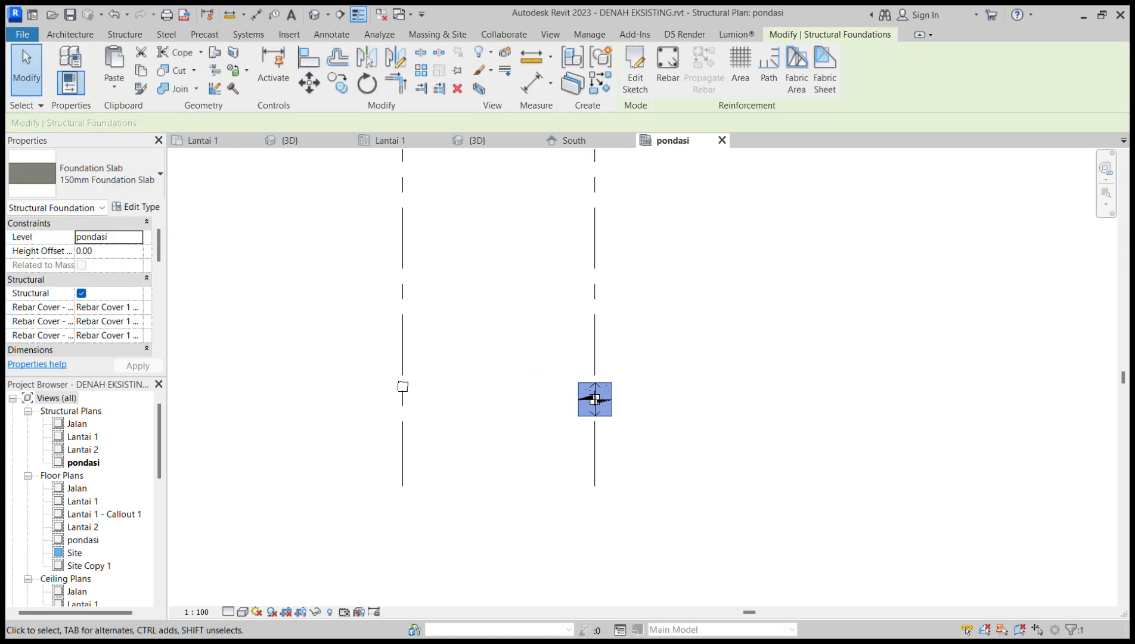
key(Escape)
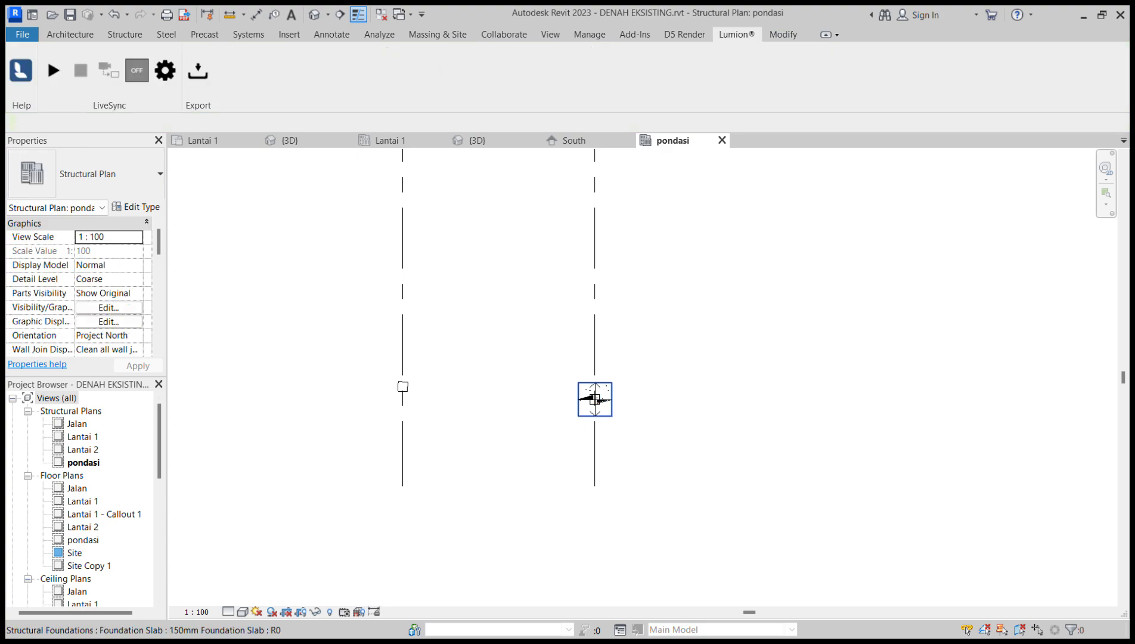
- Copy the foundation slab from its column's midpoint to the centre of the skewed column on grid 16
click(611, 409)
key(c)
key(o)
scroll(594, 397, up, 3)
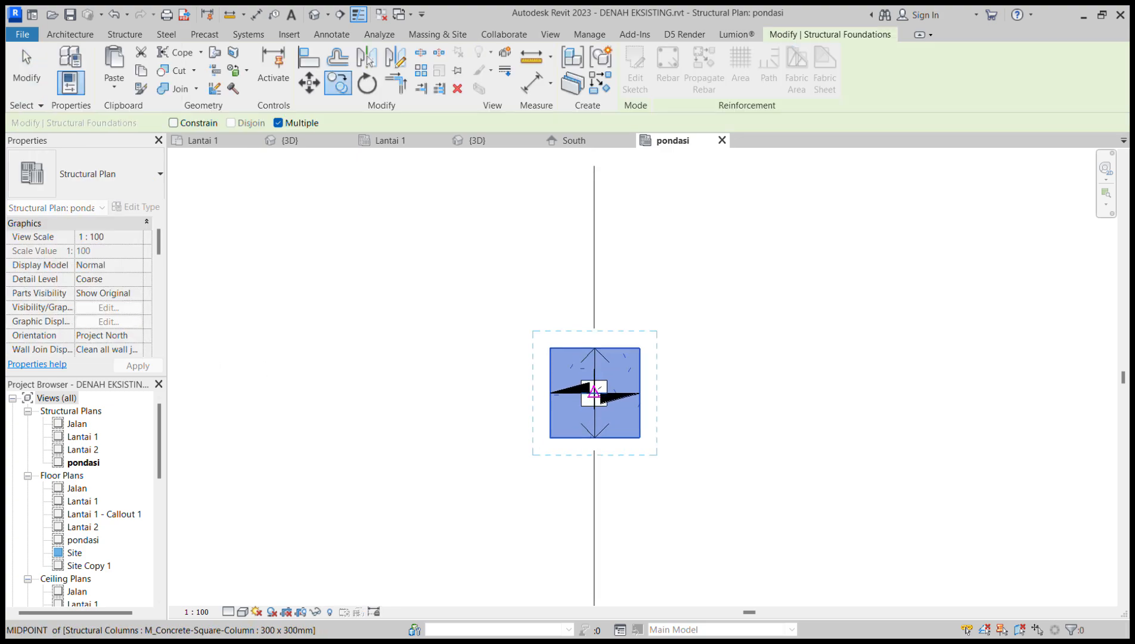
click(594, 392)
middle_drag(403, 374, 692, 392)
click(373, 377)
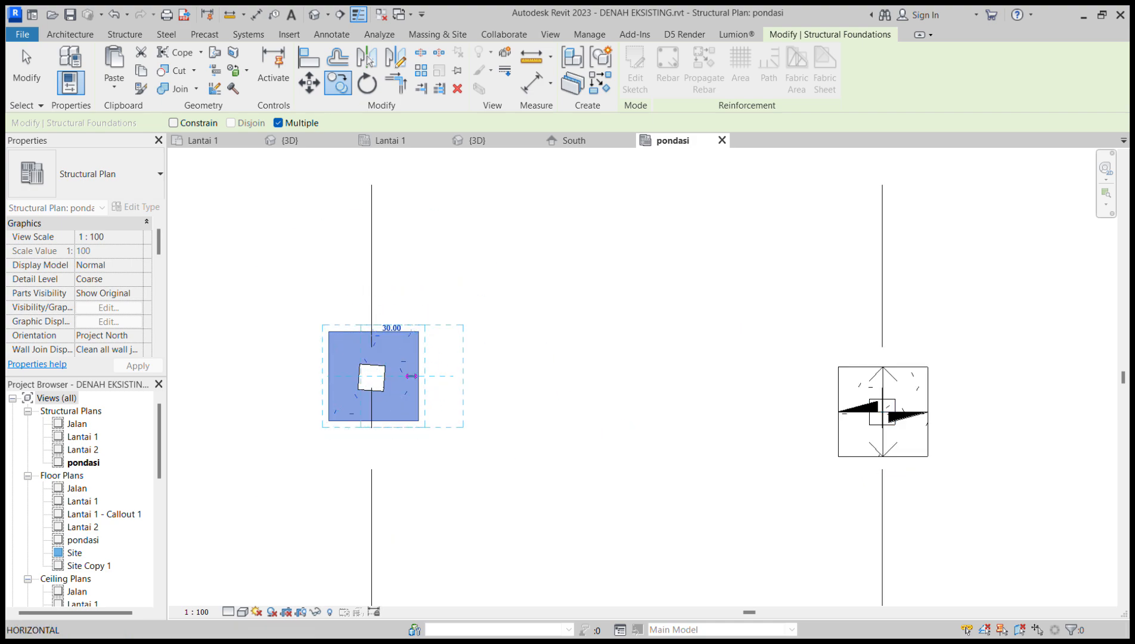
key(Escape)
key(Escape)
- Rotate the copied foundation slab on grid 16 so its edges align with the skewed column
click(413, 383)
key(r)
key(o)
scroll(393, 391, up, 3)
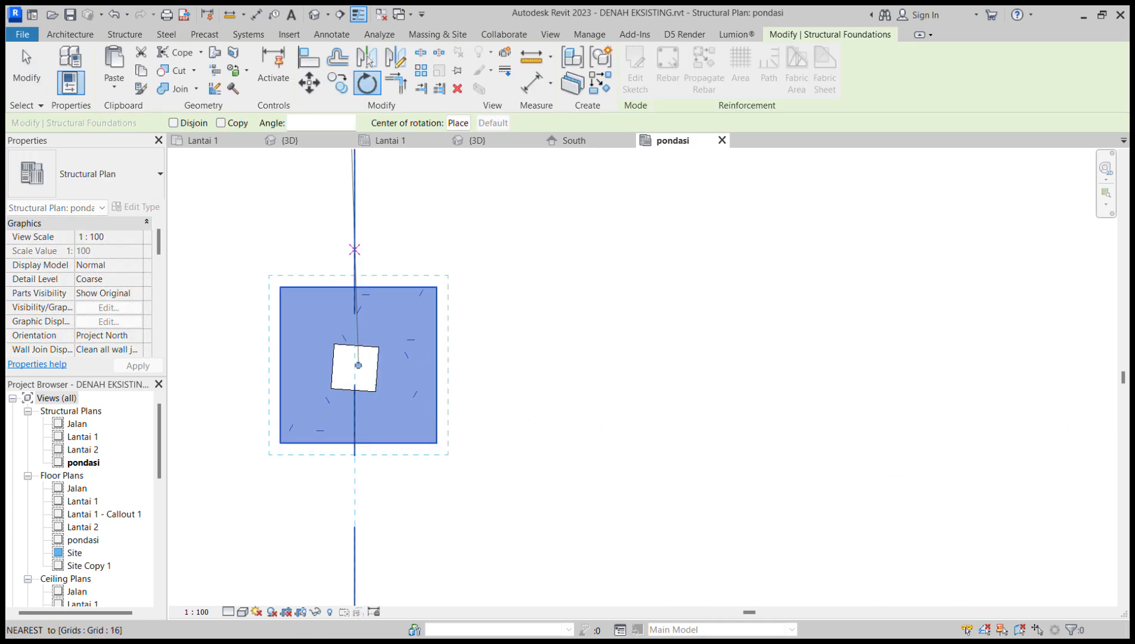
scroll(358, 283, up, 2)
click(358, 280)
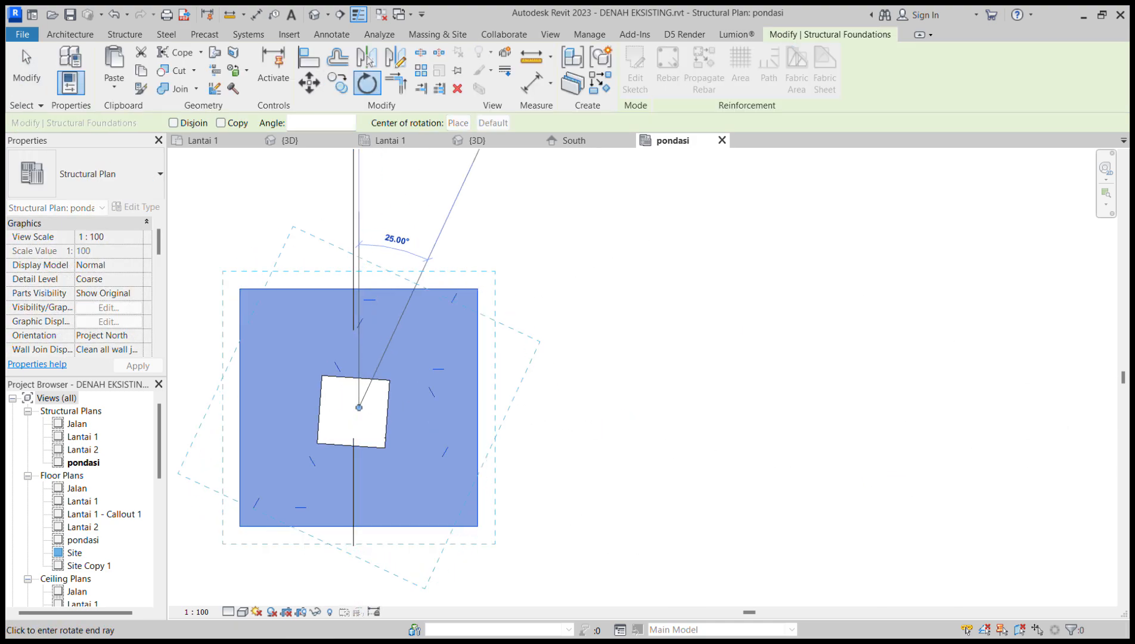
click(429, 259)
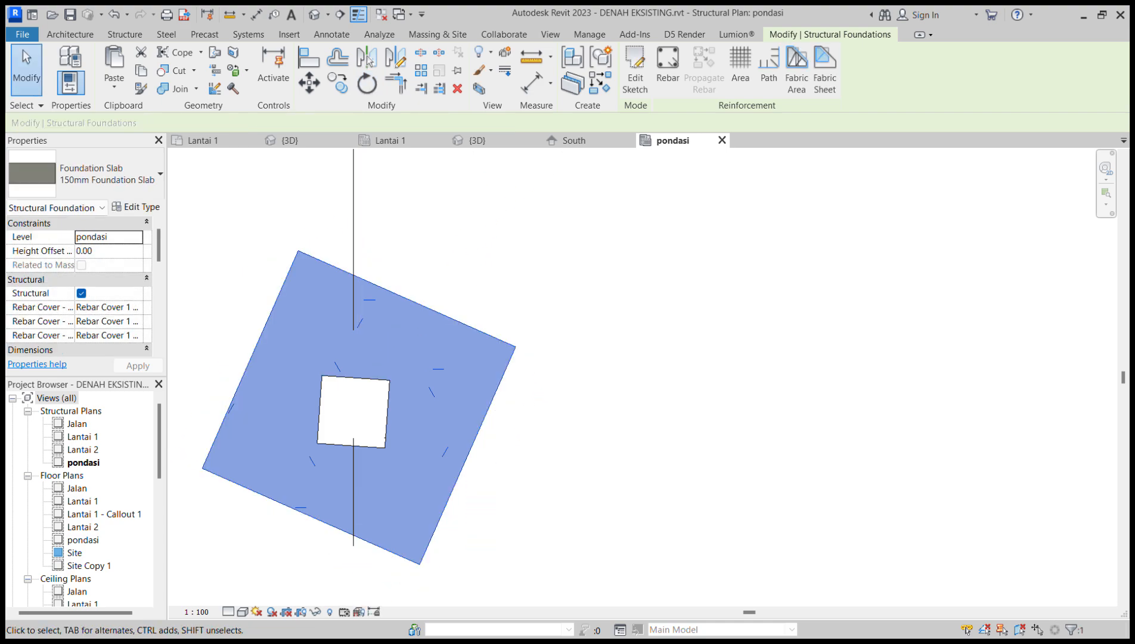
key(r)
key(o)
click(664, 292)
click(614, 199)
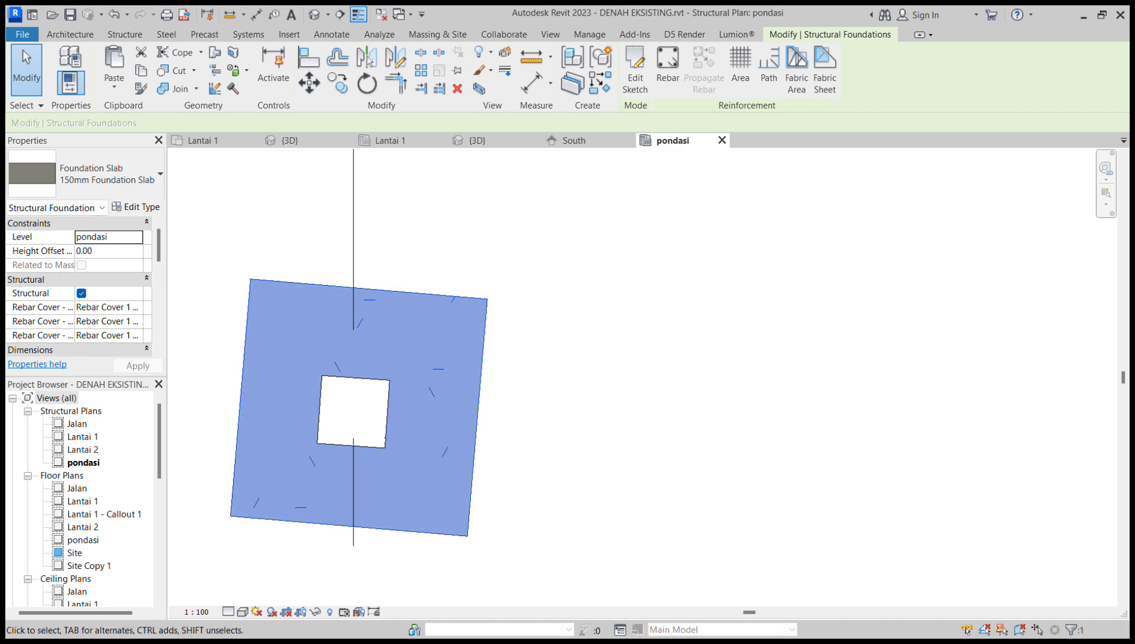
key(Escape)
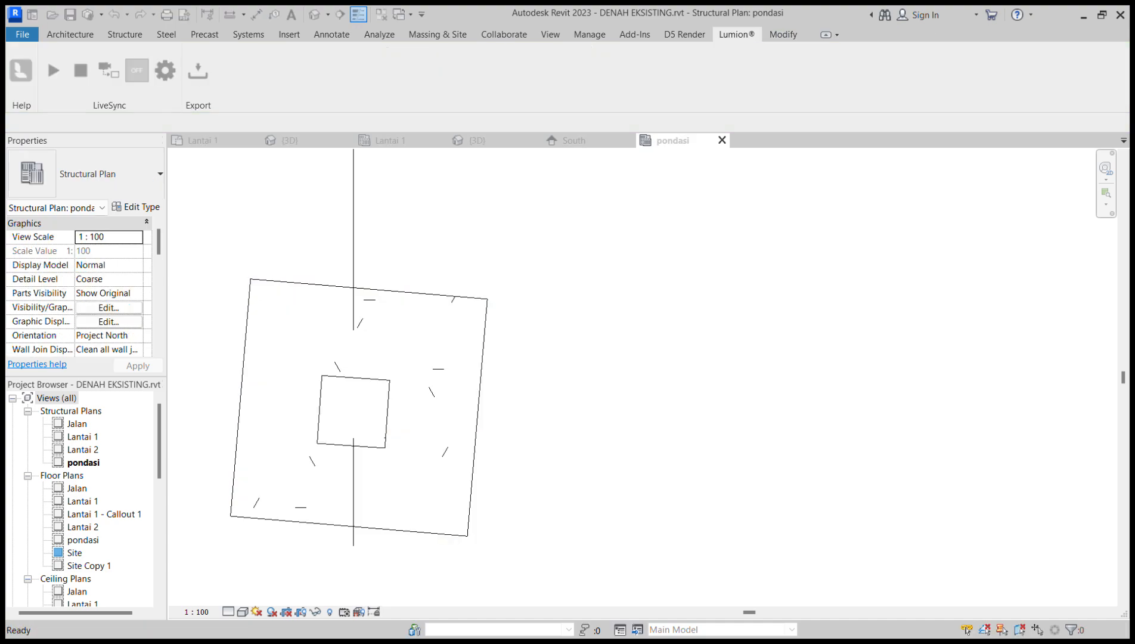
- Open the DENAH EKSISTING 3D view and examine the two new footings beneath their columns
scroll(182, 475, down, 1)
scroll(125, 477, down, 5)
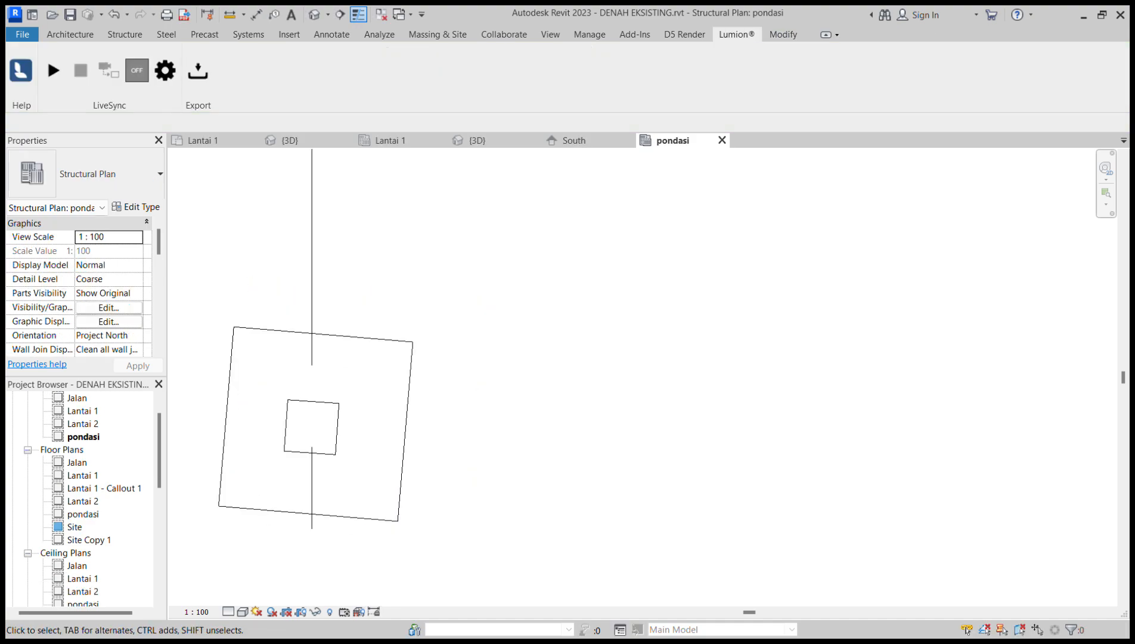
double_click(75, 501)
shift+middle_drag(525, 365, 385, 379)
shift+middle_drag(276, 438, 477, 417)
scroll(497, 447, up, 2)
scroll(318, 410, down, 3)
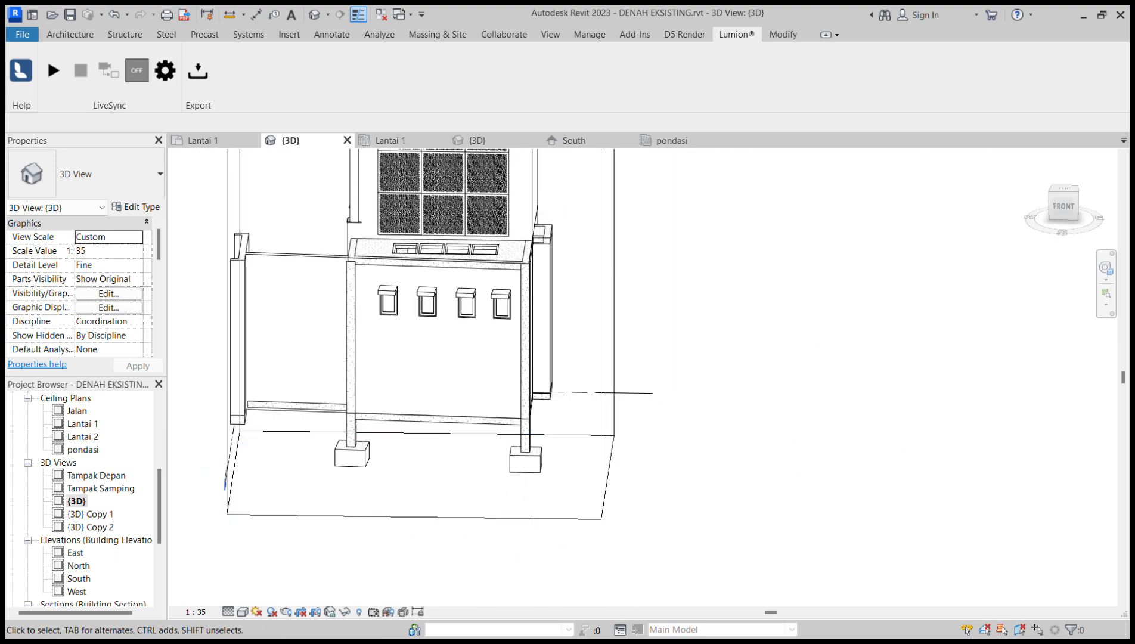
- Check the new footings in the pondasi and Lantai 1 structural plans
click(674, 141)
scroll(466, 368, down, 6)
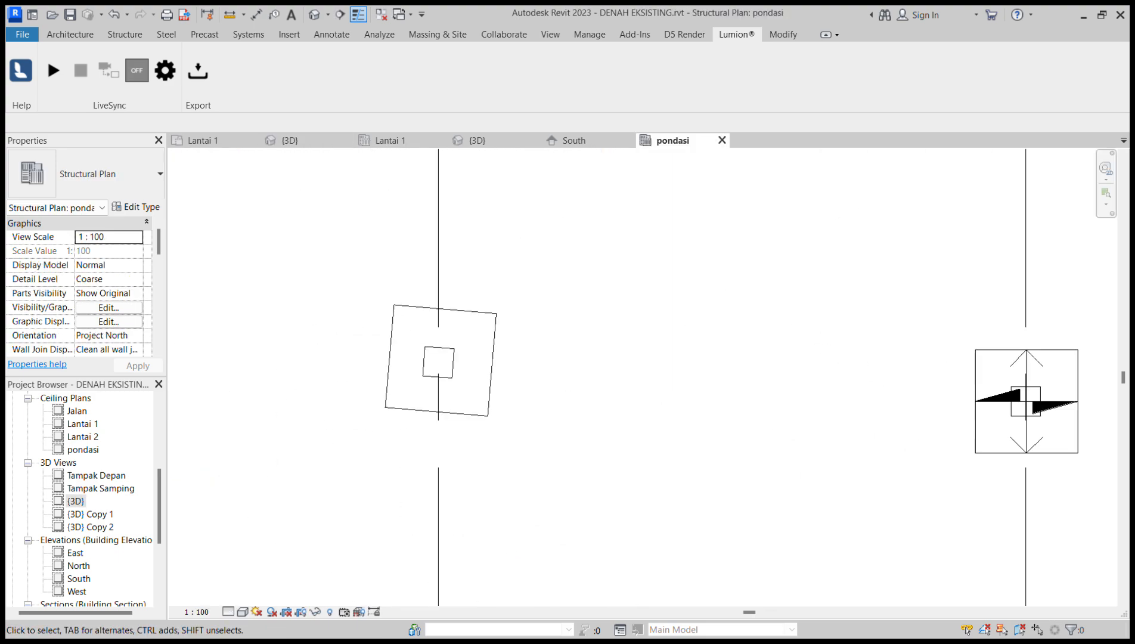
click(391, 141)
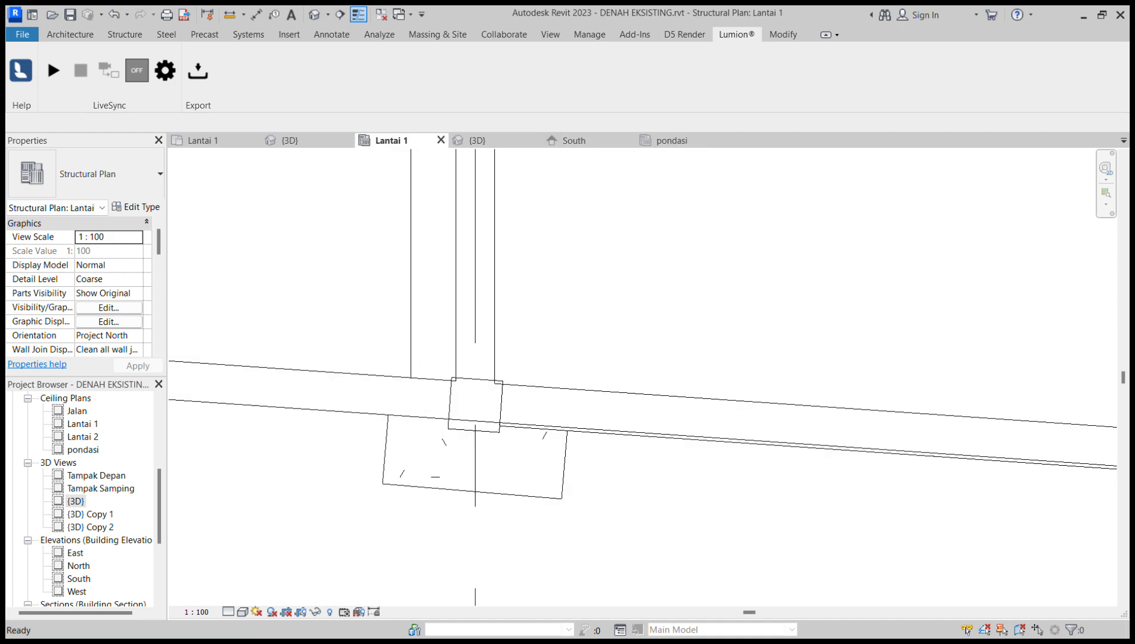
- Return to the 3D view and examine the footings, columns and beams from several sides
click(291, 141)
scroll(529, 375, down, 2)
shift+middle_drag(525, 357, 524, 381)
middle_drag(525, 382, 275, 440)
scroll(536, 379, up, 4)
scroll(566, 287, down, 4)
shift+middle_drag(566, 292, 432, 301)
shift+middle_drag(404, 471, 337, 370)
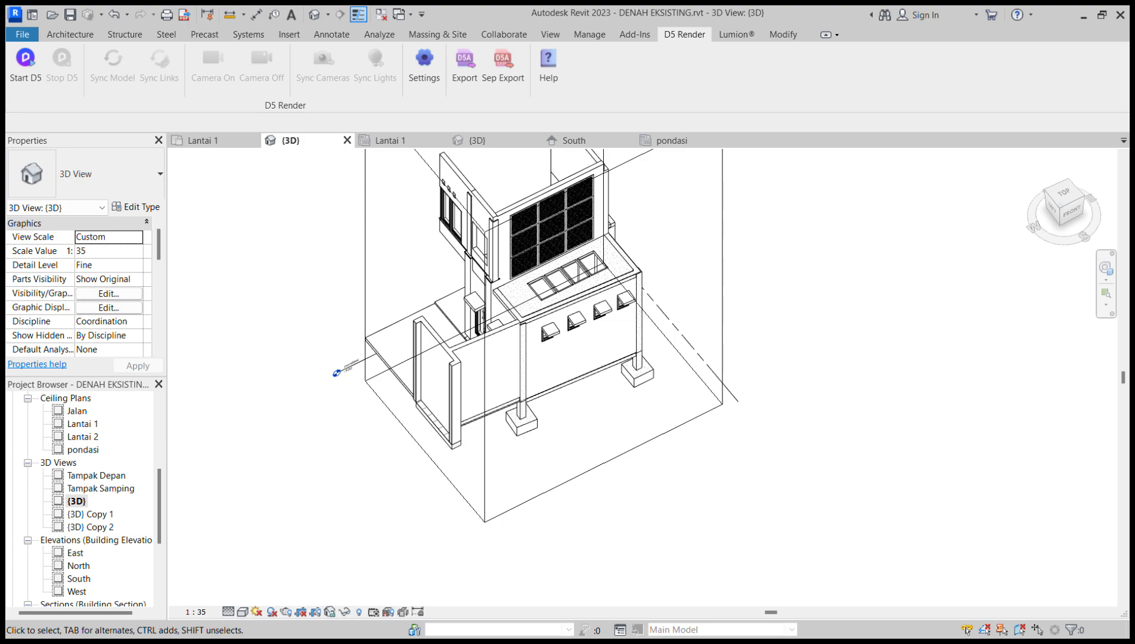
scroll(546, 382, down, 3)
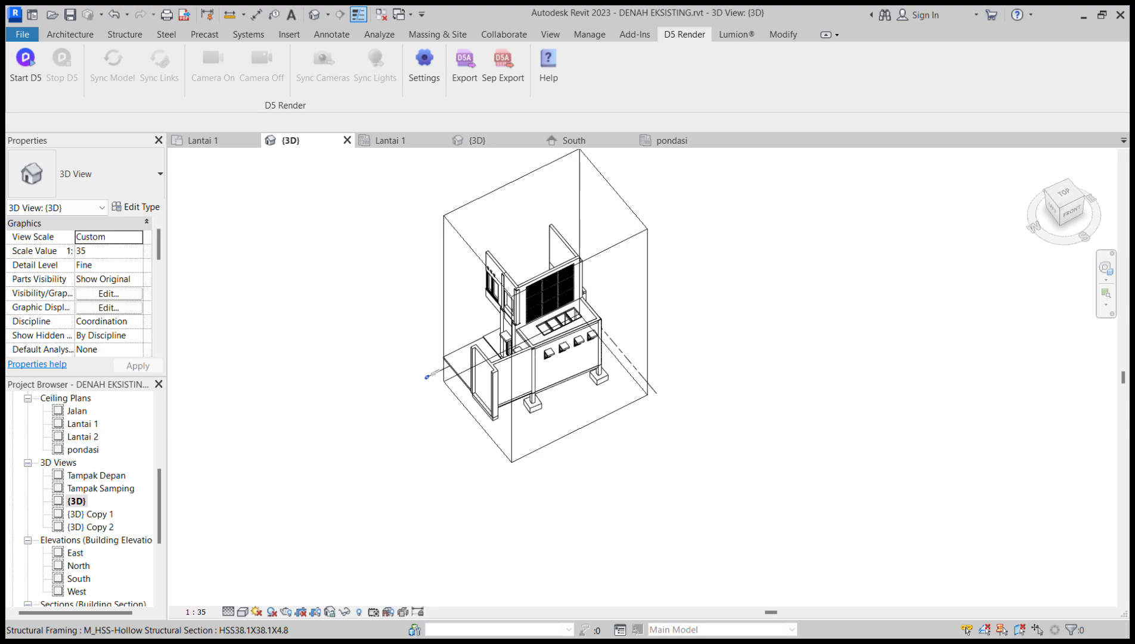
key(alt)
scroll(544, 264, up, 4)
scroll(446, 209, down, 5)
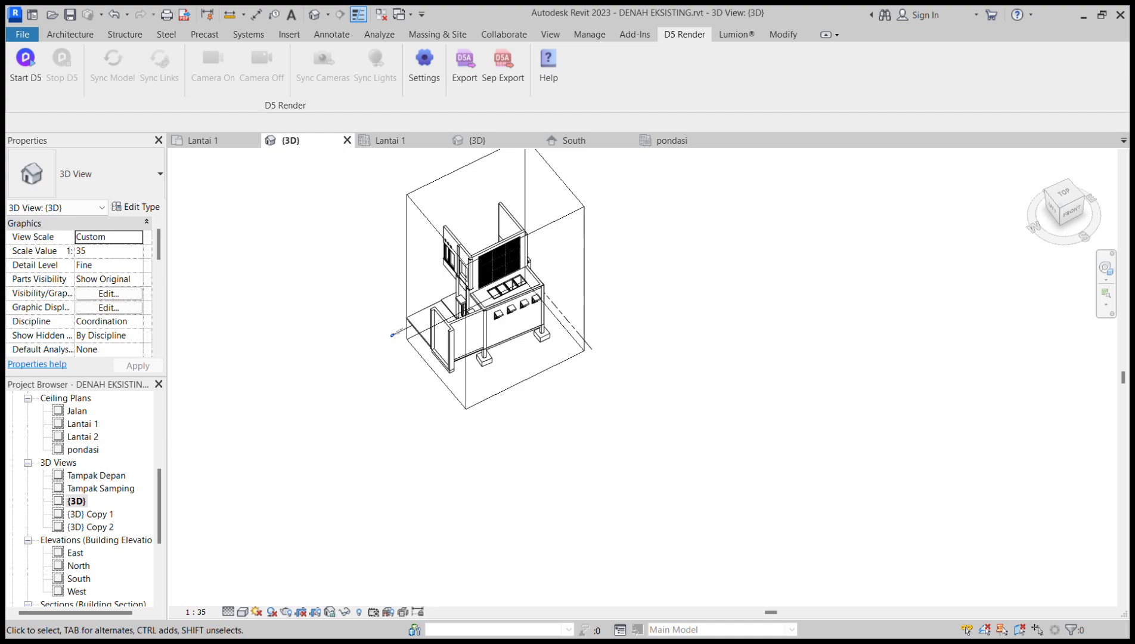